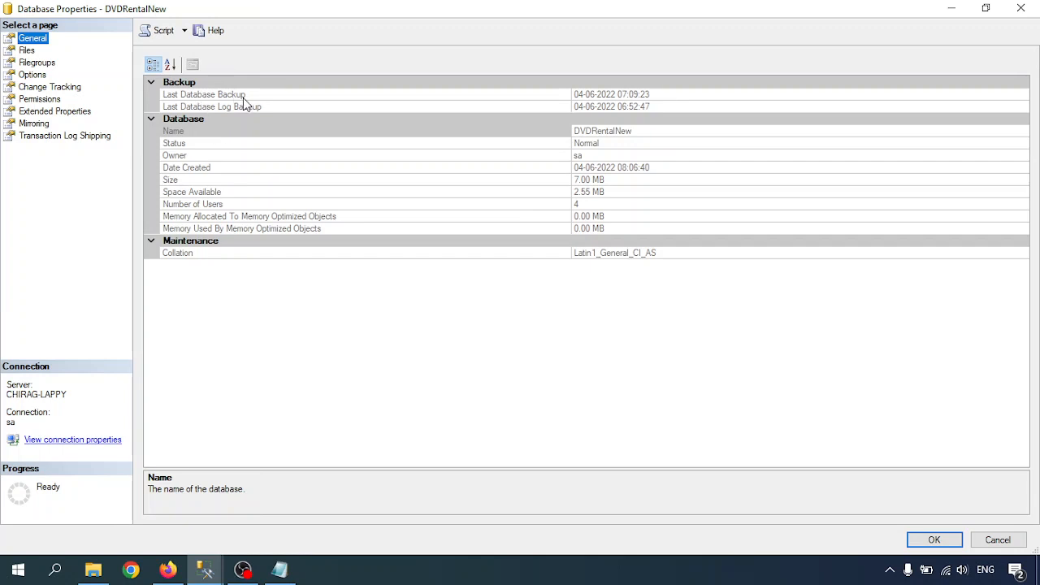
Review the status, owner and creation date in the general properties of the DVDRentalNew database.
{"action": "left_click", "coordinate": [182, 145]}
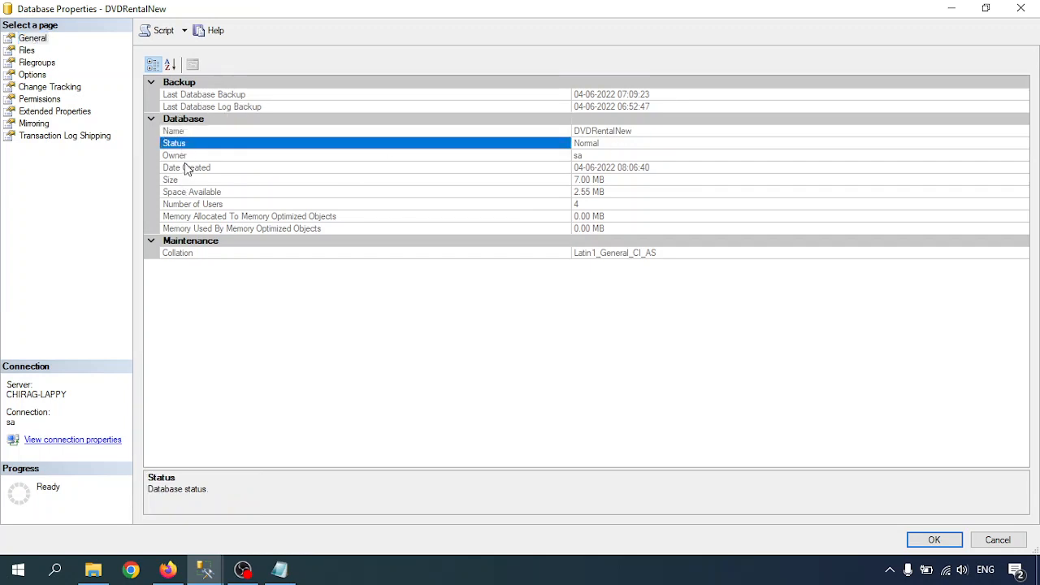
{"action": "left_click", "coordinate": [594, 156]}
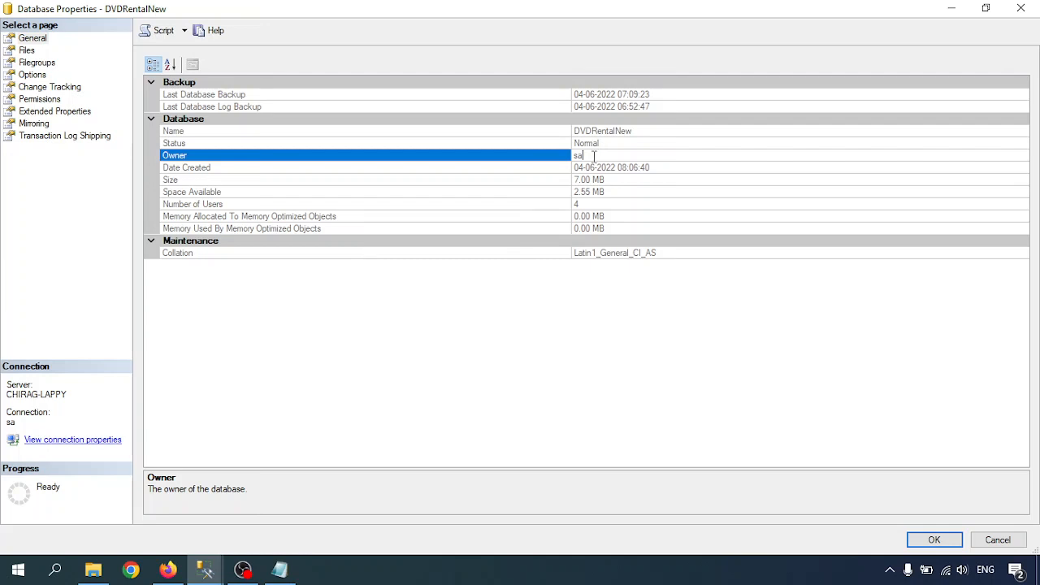
{"action": "left_click", "coordinate": [246, 173]}
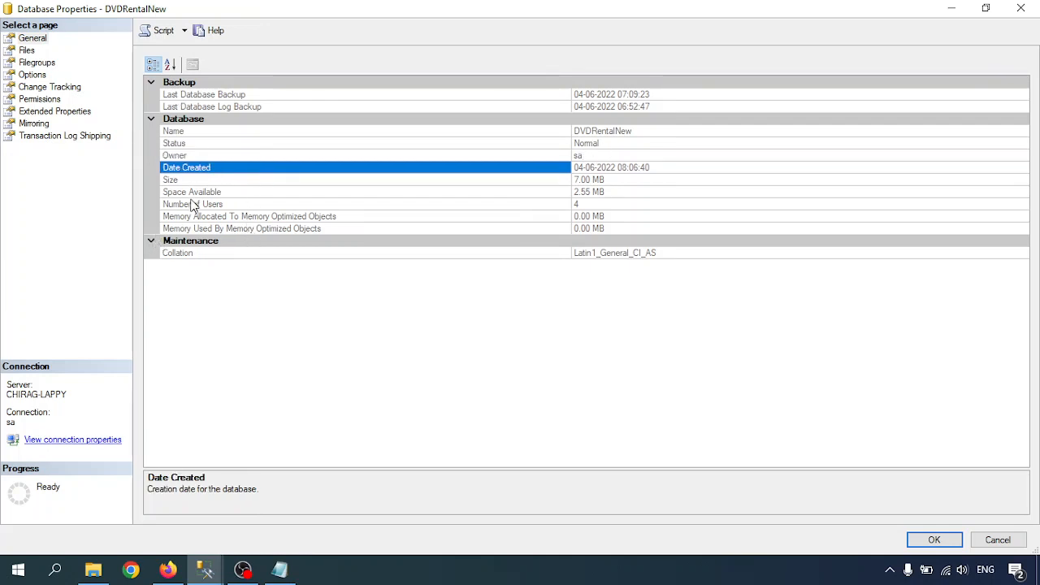
Show the database's files and widen the Logical Name, File Type and Filegroup columns to read their entries in full.
{"action": "left_click", "coordinate": [27, 52]}
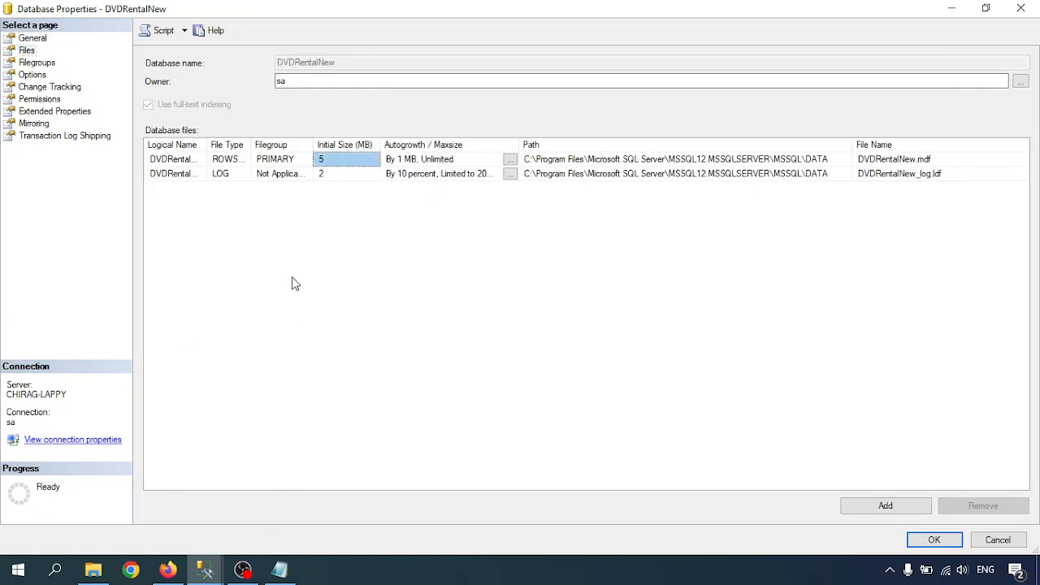
{"action": "double_click", "coordinate": [209, 145]}
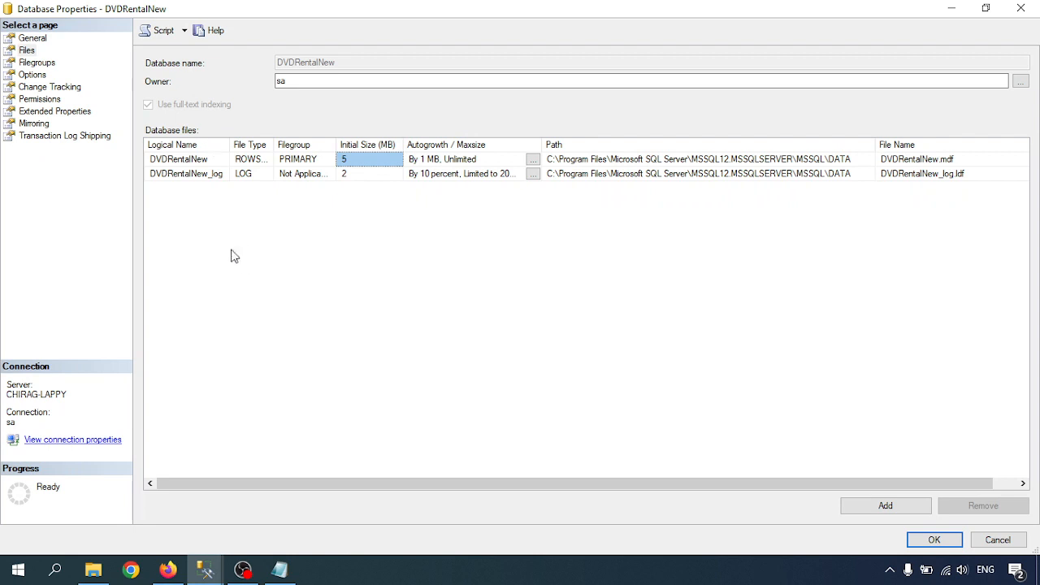
{"action": "left_click", "coordinate": [202, 164]}
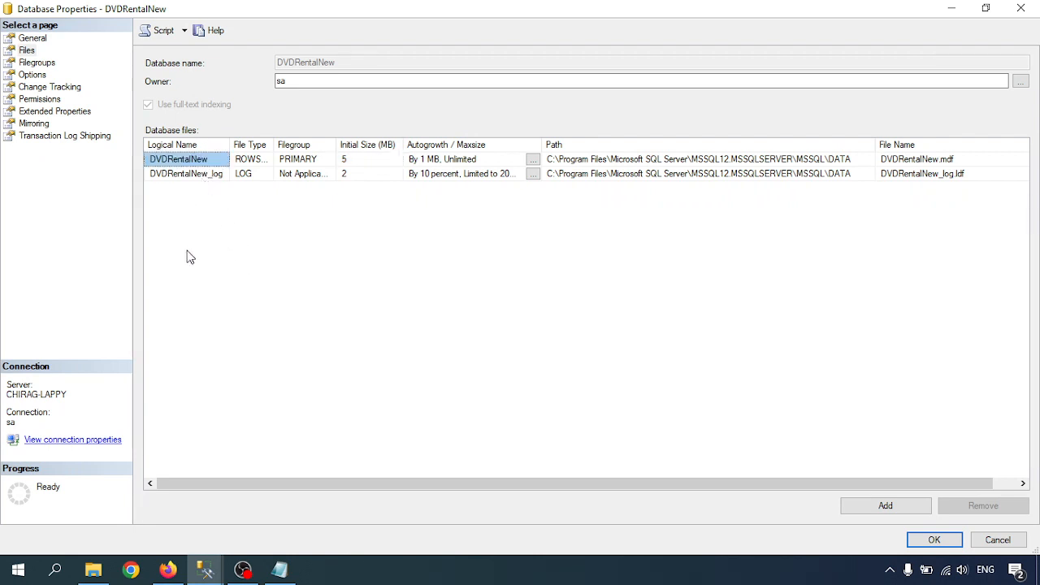
{"action": "left_click", "coordinate": [179, 163]}
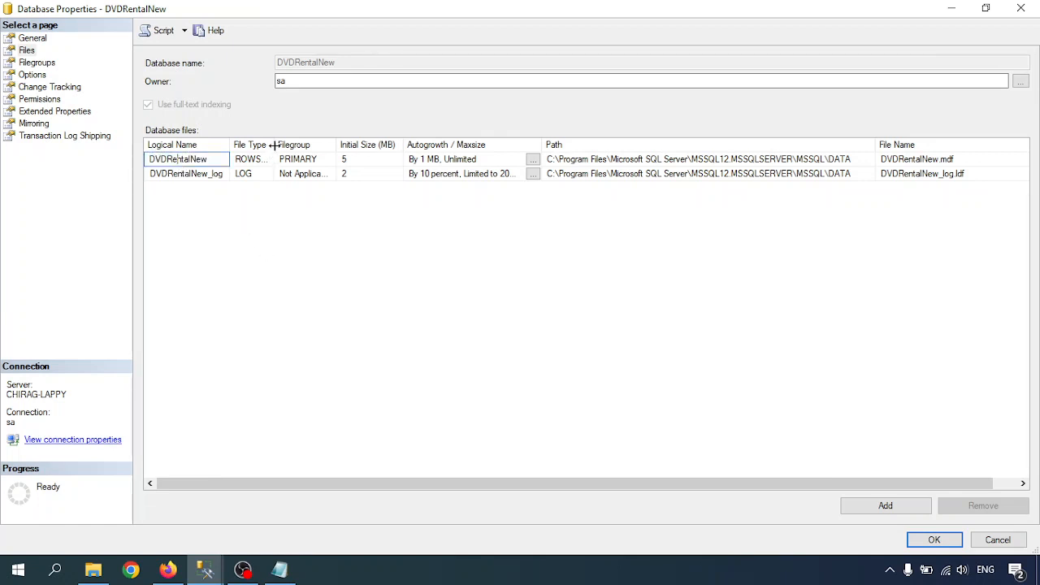
{"action": "left_click_drag", "start_coordinate": [274, 145], "coordinate": [288, 144]}
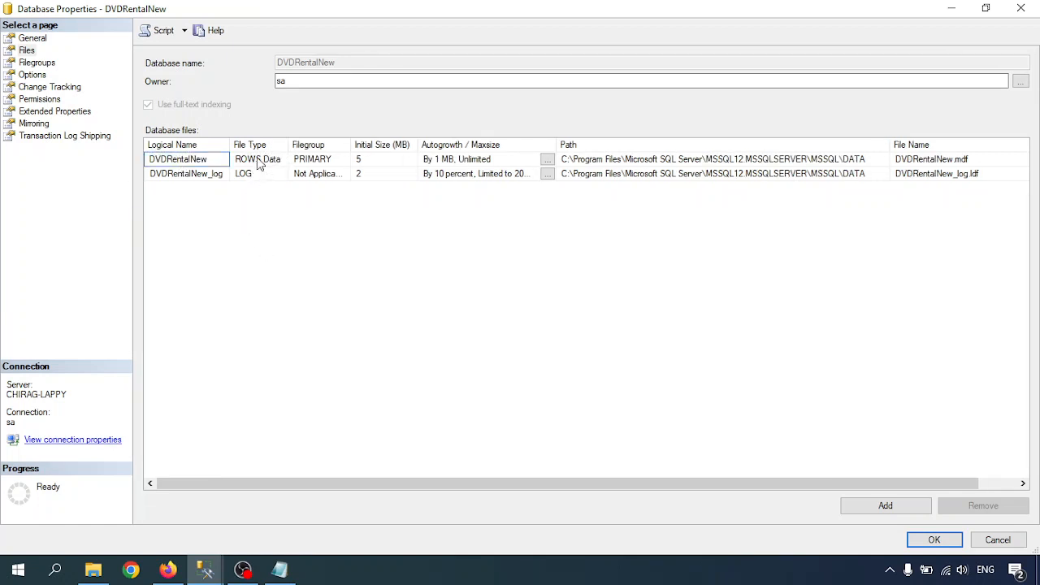
{"action": "left_click", "coordinate": [260, 164]}
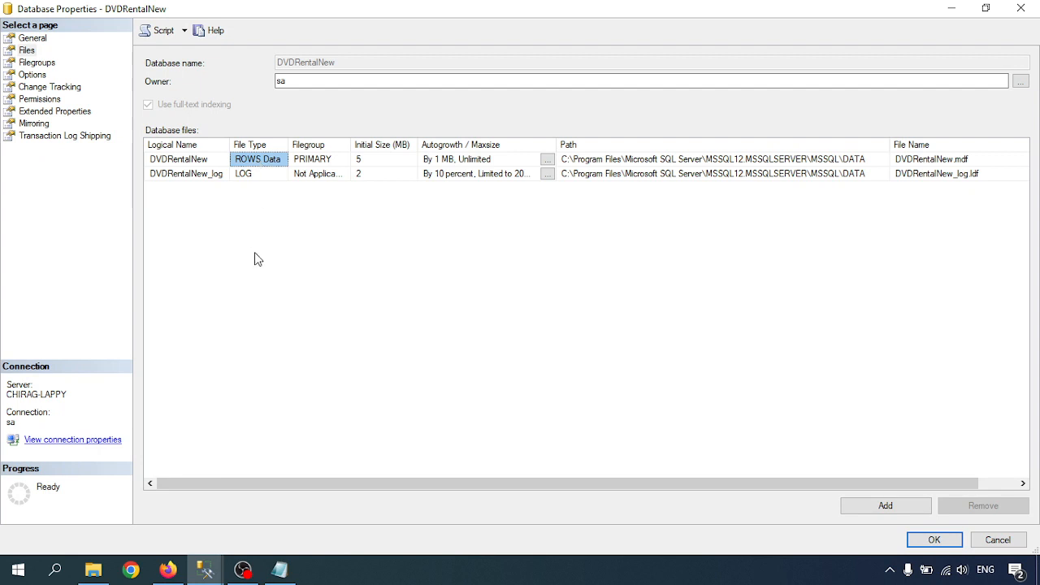
{"action": "left_click", "coordinate": [250, 177]}
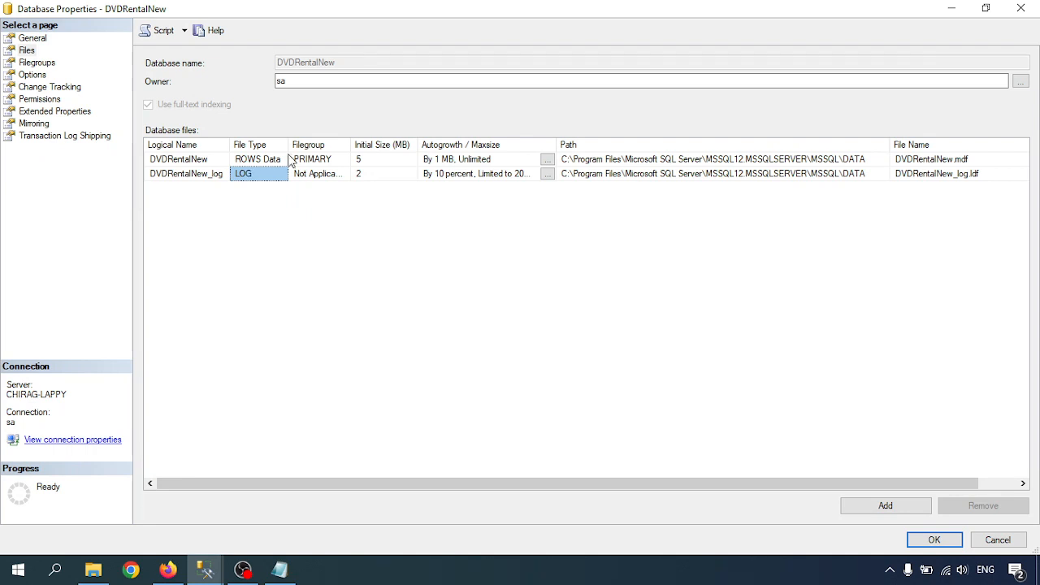
{"action": "double_click", "coordinate": [350, 145]}
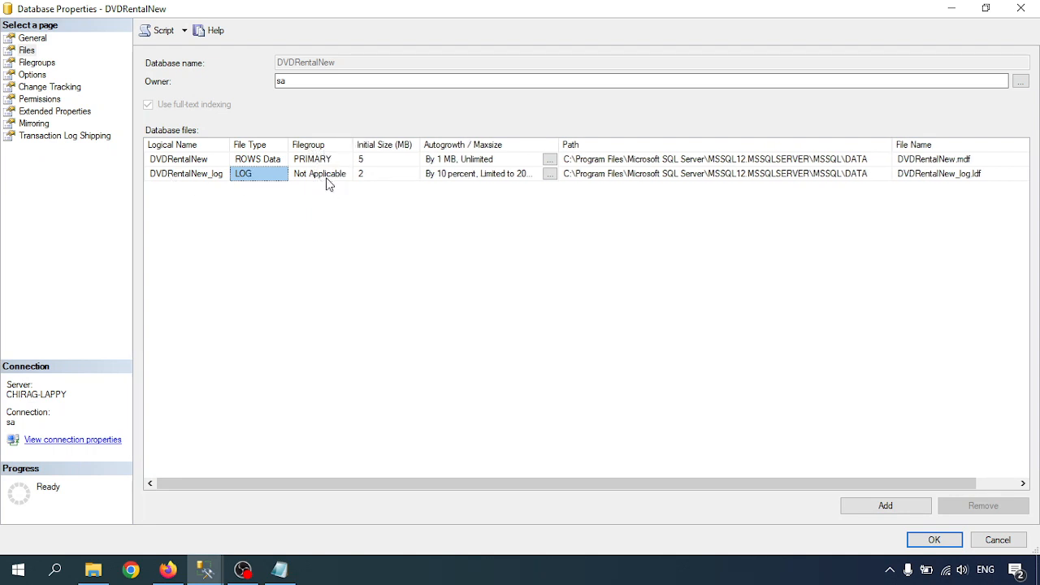
Examine the initial sizes of the data and log files, consulting the open text notes in between.
{"action": "left_click", "coordinate": [388, 163]}
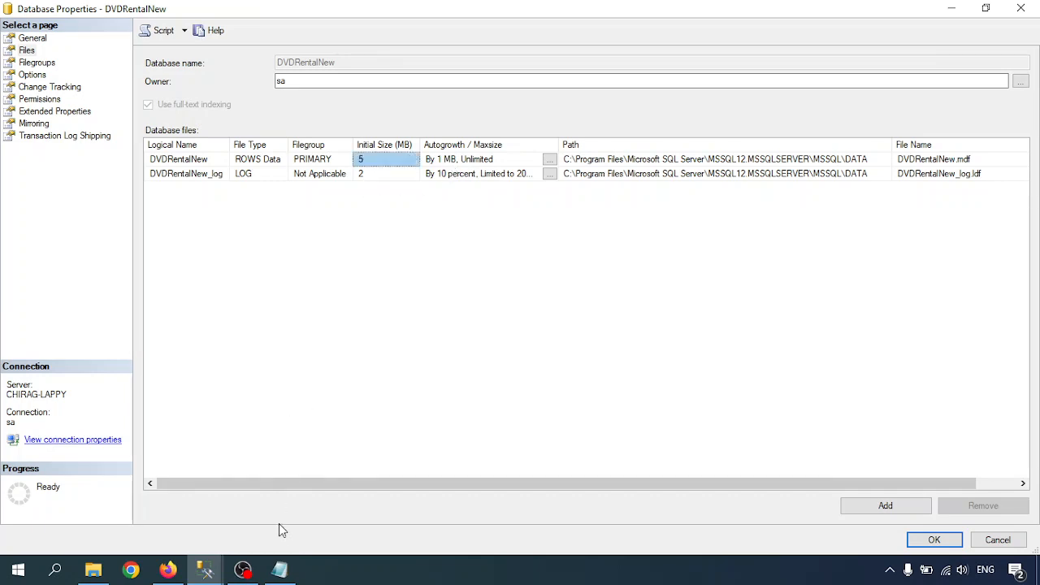
{"action": "left_click", "coordinate": [279, 569]}
{"action": "left_click_drag", "start_coordinate": [41, 192], "coordinate": [177, 192]}
{"action": "left_click", "coordinate": [280, 572]}
{"action": "left_click", "coordinate": [403, 167]}
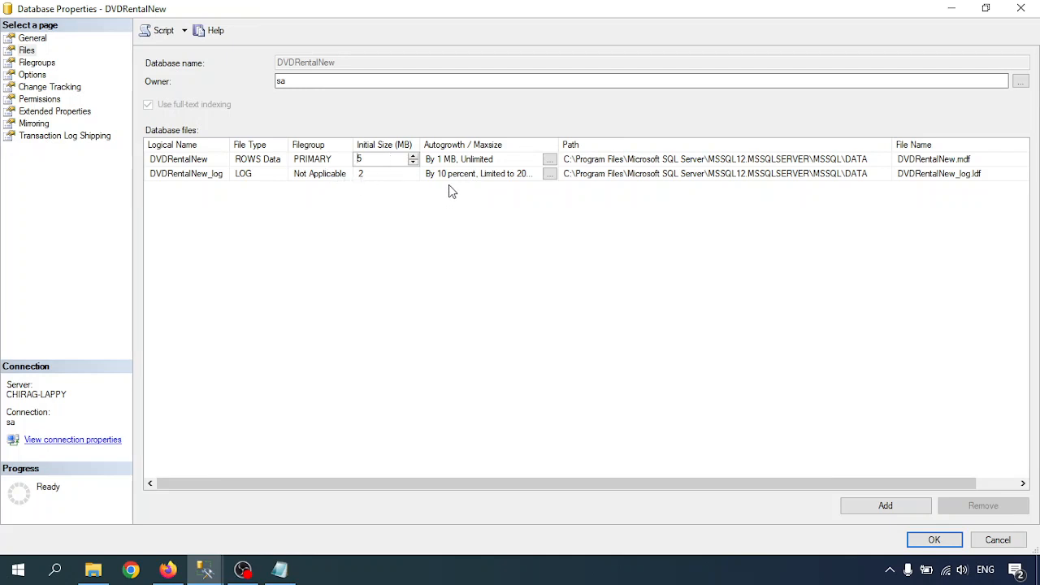
{"action": "left_click", "coordinate": [380, 174]}
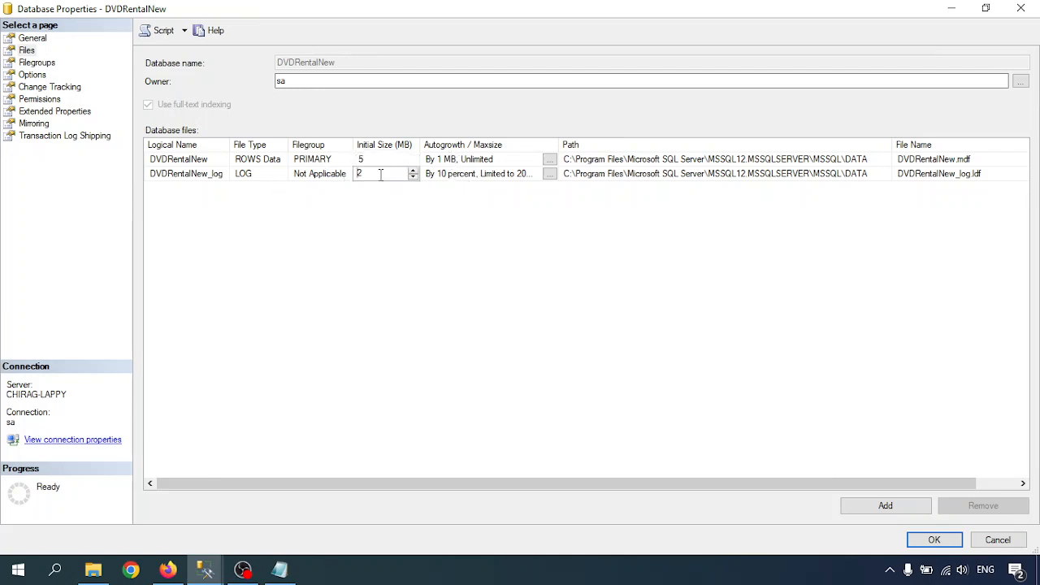
{"action": "left_click", "coordinate": [426, 207]}
Inspect the autogrowth and maximum file size settings of the DVDRentalNew data file, leaving the dialog without changes.
{"action": "left_click", "coordinate": [550, 161]}
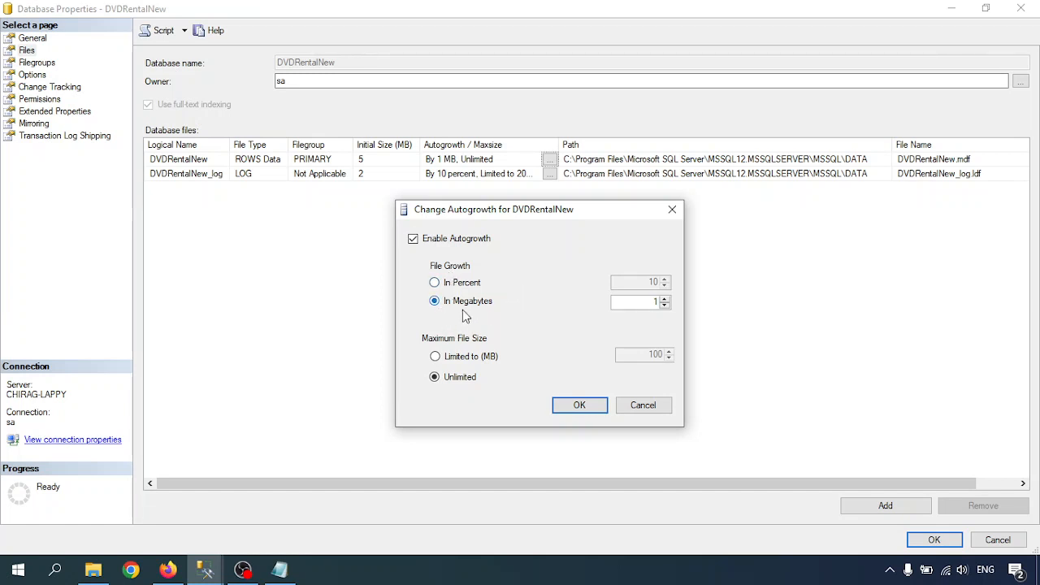
{"action": "left_click", "coordinate": [637, 303]}
{"action": "left_click", "coordinate": [645, 408]}
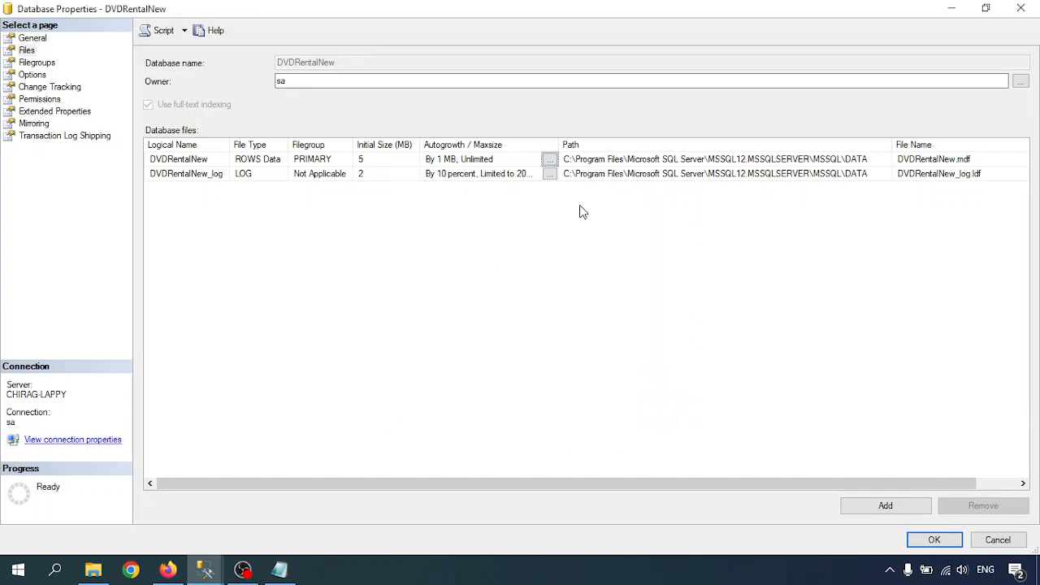
Examine the storage paths and physical file names of the database's data and log files.
{"action": "left_click", "coordinate": [860, 165]}
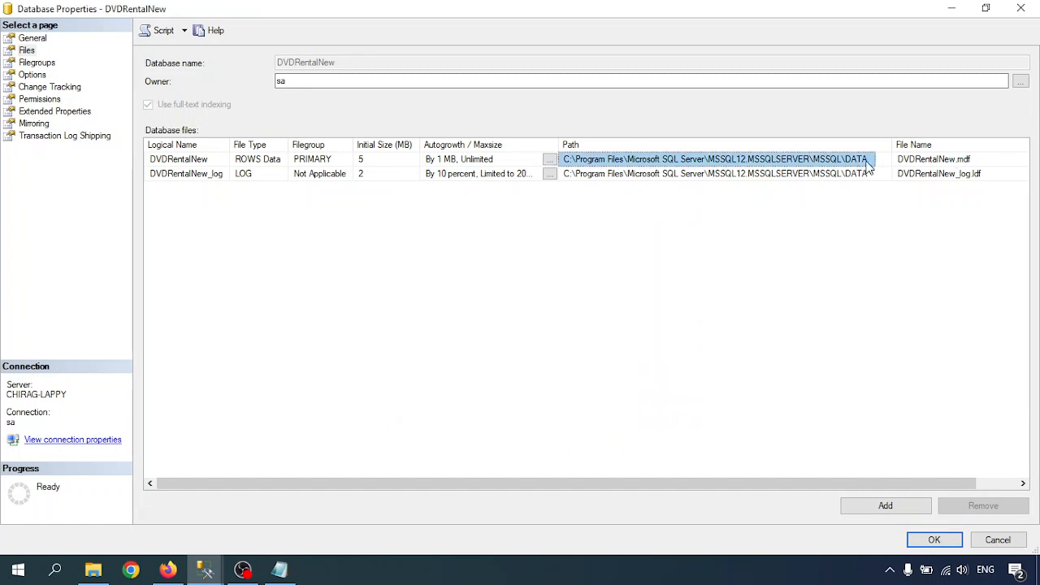
{"action": "left_click", "coordinate": [189, 160]}
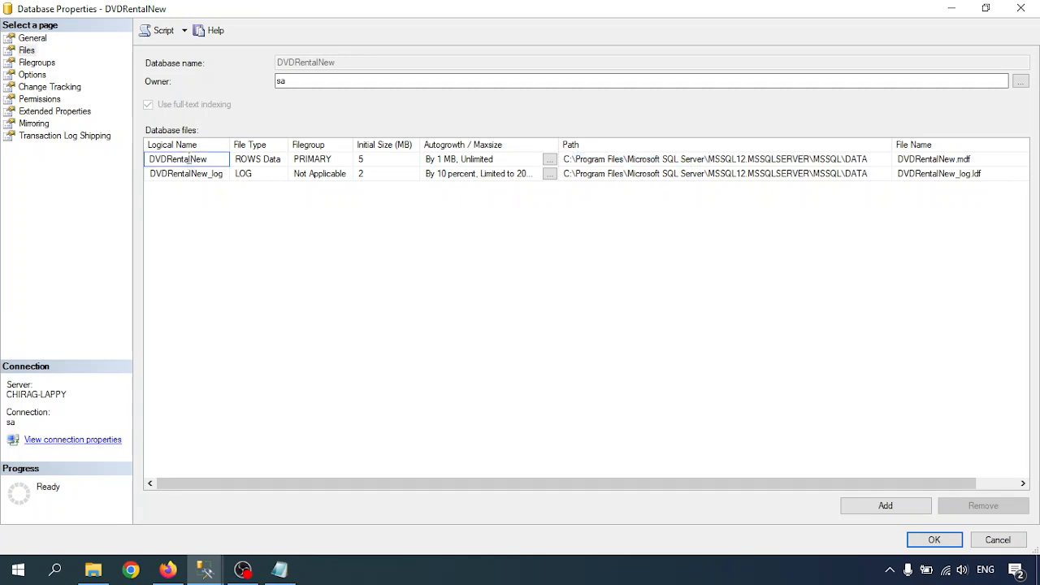
{"action": "left_click", "coordinate": [716, 164]}
{"action": "left_click", "coordinate": [737, 174]}
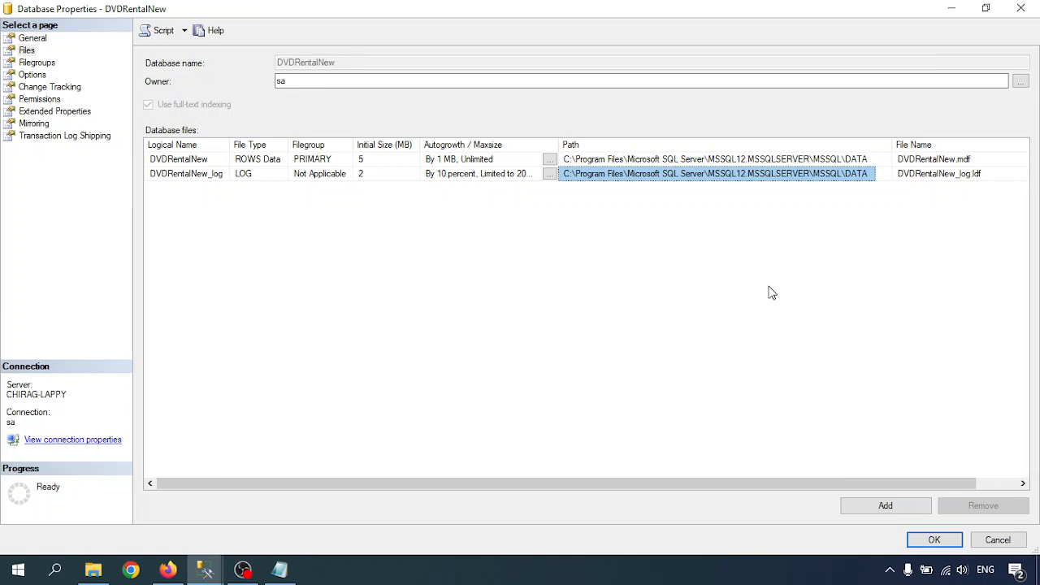
{"action": "left_click", "coordinate": [867, 161]}
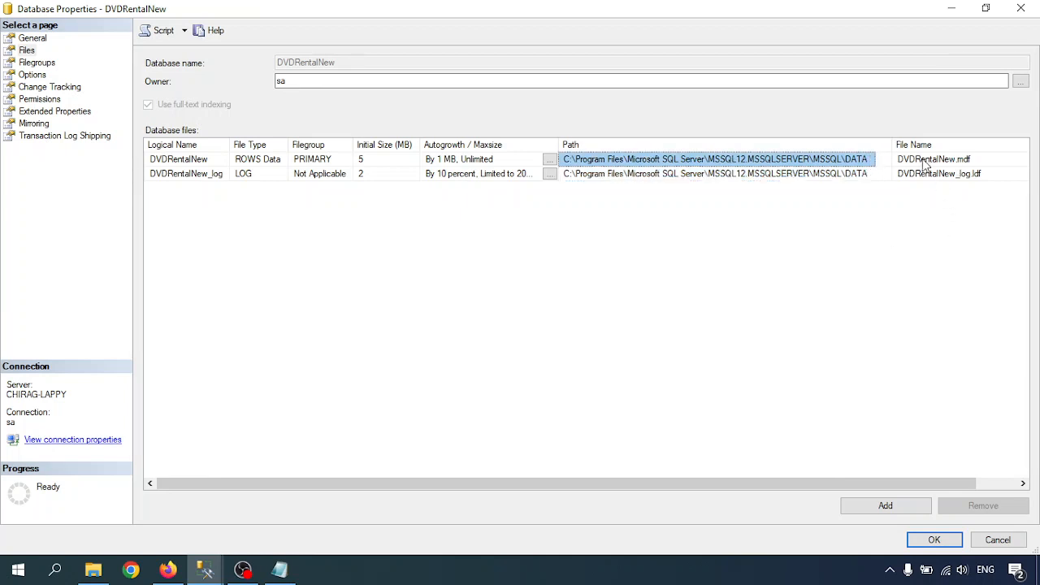
{"action": "left_click", "coordinate": [926, 161]}
{"action": "left_click", "coordinate": [831, 162]}
{"action": "left_click", "coordinate": [845, 174]}
{"action": "left_click_drag", "start_coordinate": [606, 485], "coordinate": [741, 488]}
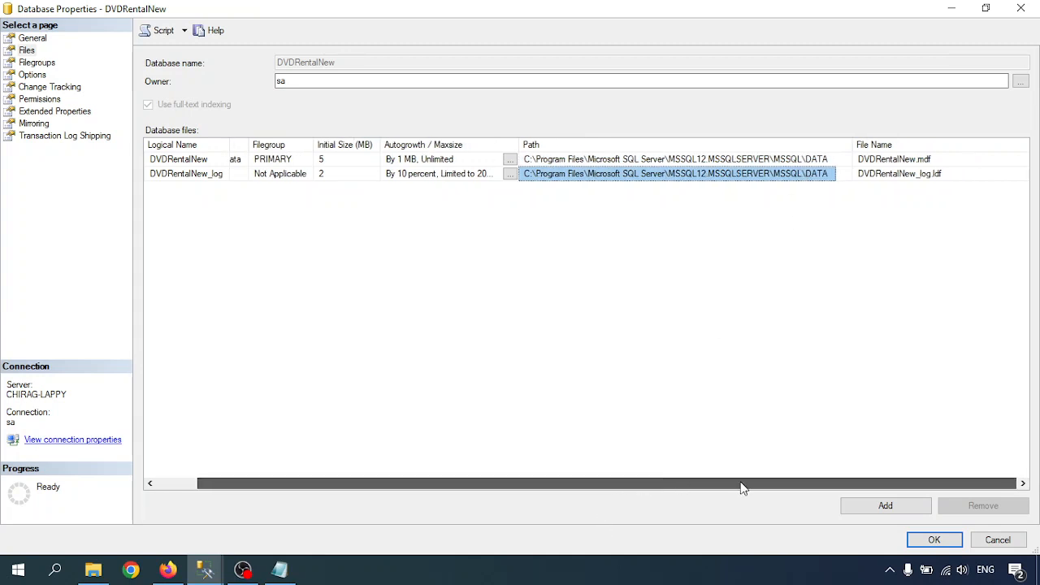
{"action": "left_click", "coordinate": [895, 159]}
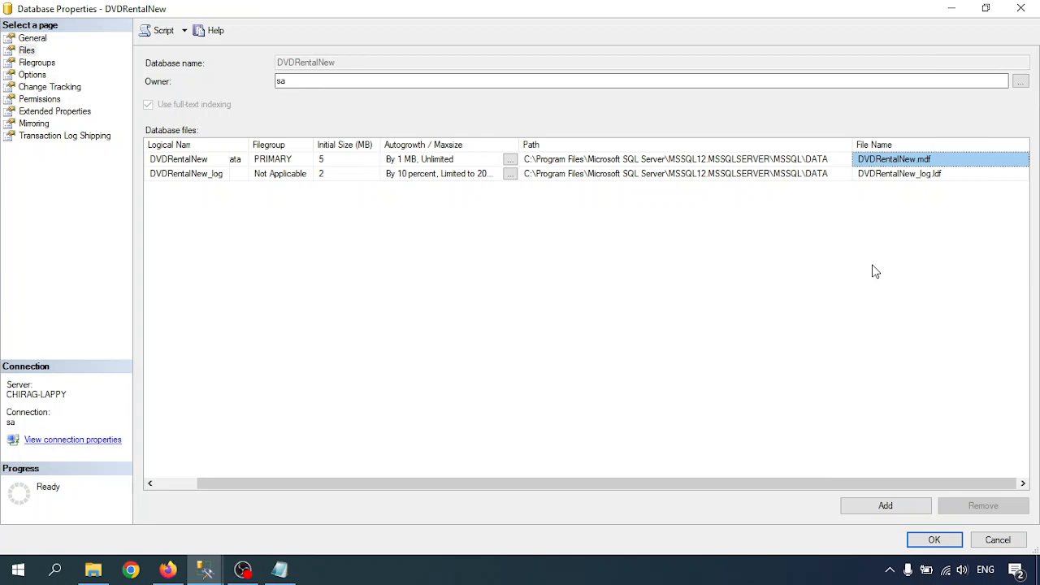
{"action": "left_click", "coordinate": [770, 160]}
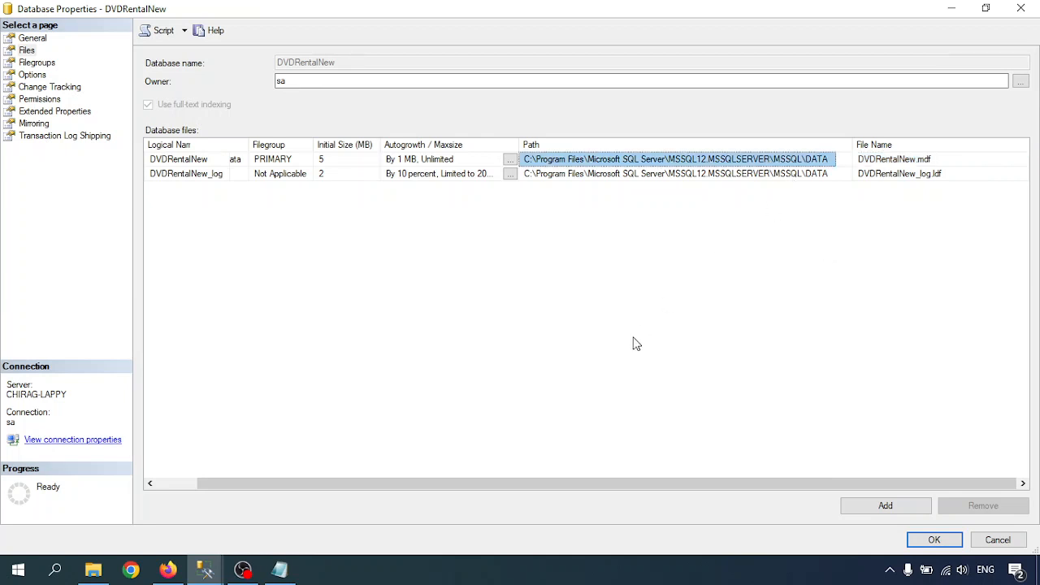
Open the server's MSSQL12.MSSQLSERVER\MSSQL\DATA folder through the Windows Run dialog and grant permanent access to it.
{"action": "key", "text": "super+r"}
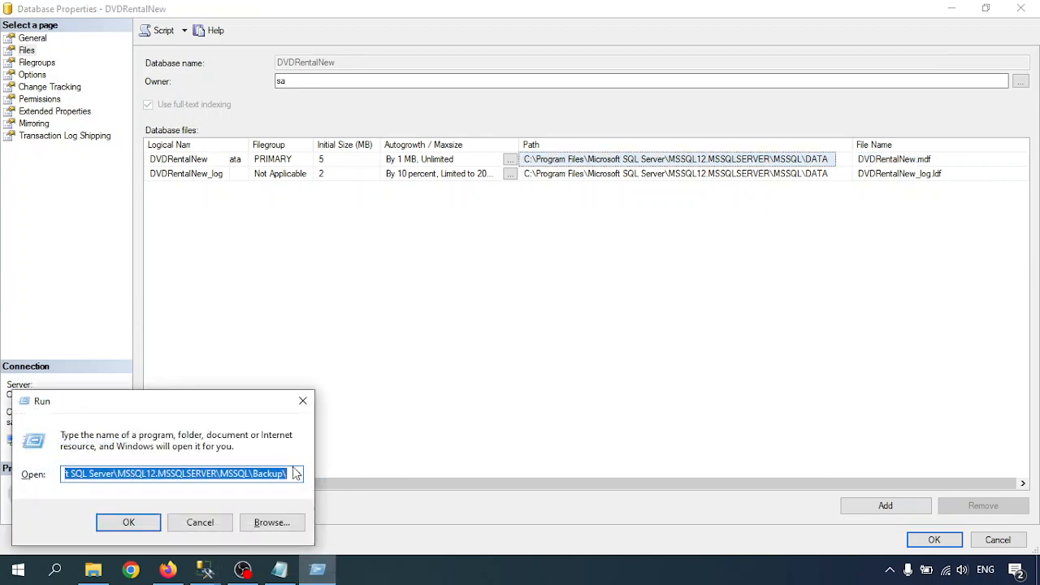
{"action": "left_click", "coordinate": [255, 474]}
{"action": "left_click_drag", "start_coordinate": [251, 474], "coordinate": [296, 478]}
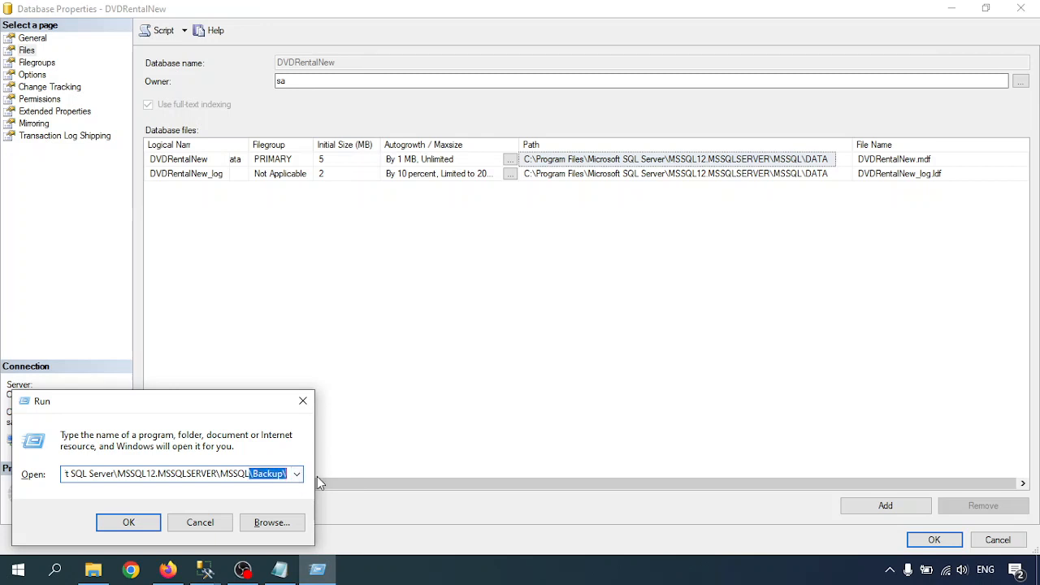
{"action": "type", "text": "\\"}
{"action": "type", "text": "DATA"}
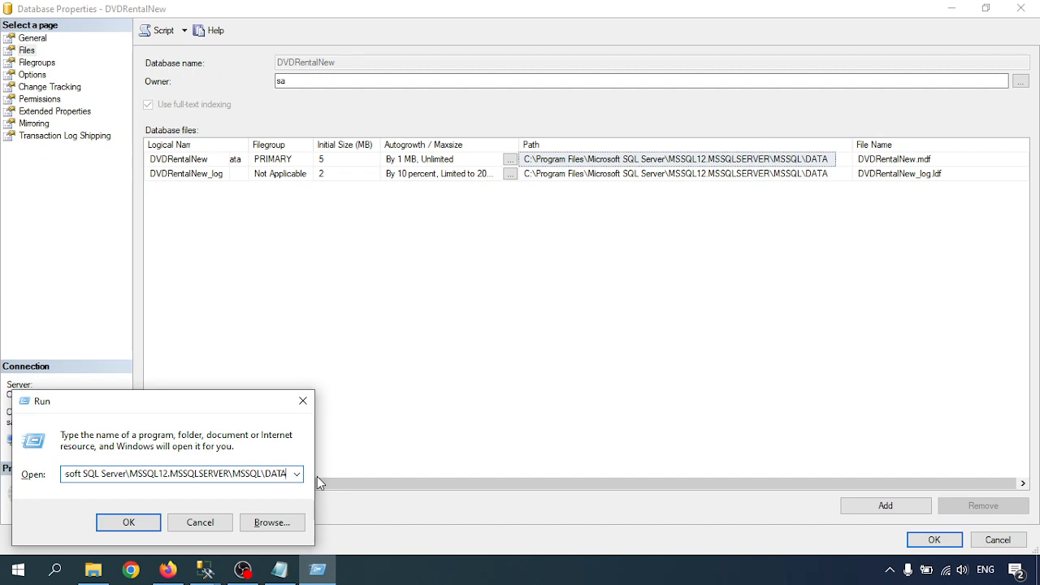
{"action": "key", "text": "Return"}
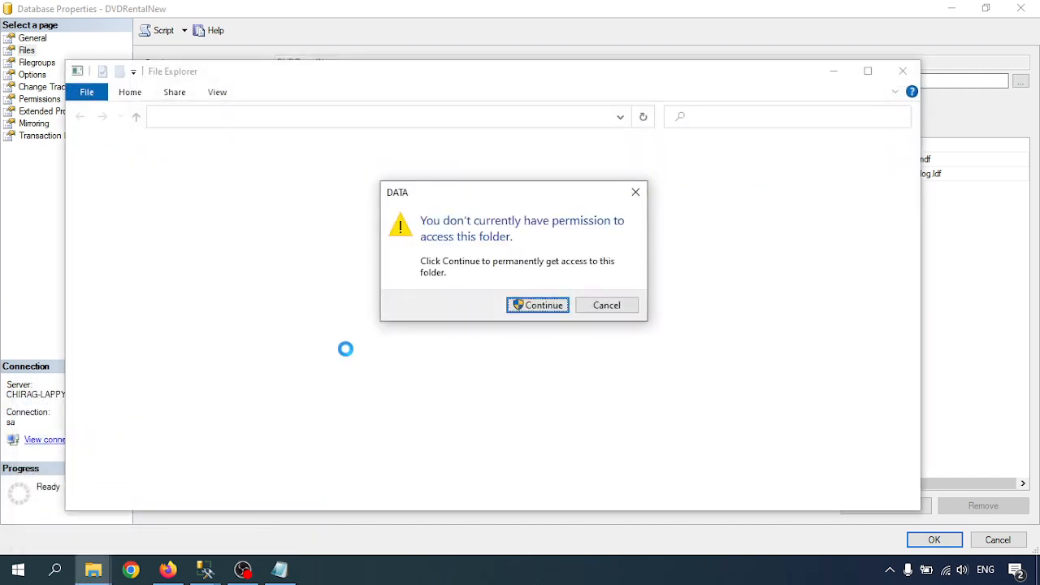
{"action": "left_click", "coordinate": [537, 305]}
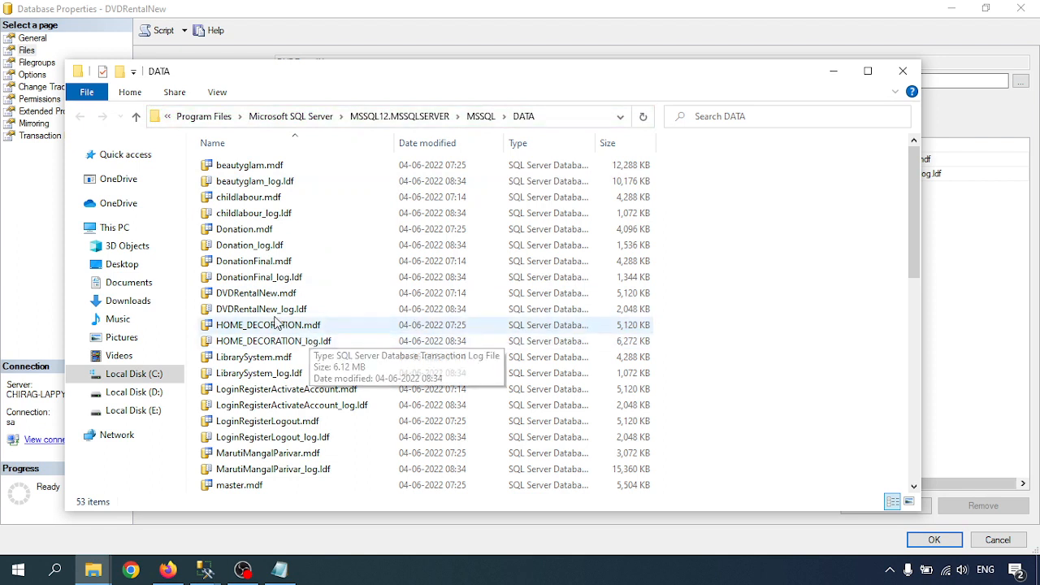
Examine DVDRentalNew.mdf and DVDRentalNew_log.ldf in the DATA folder, and close the folder window.
{"action": "left_click", "coordinate": [251, 297]}
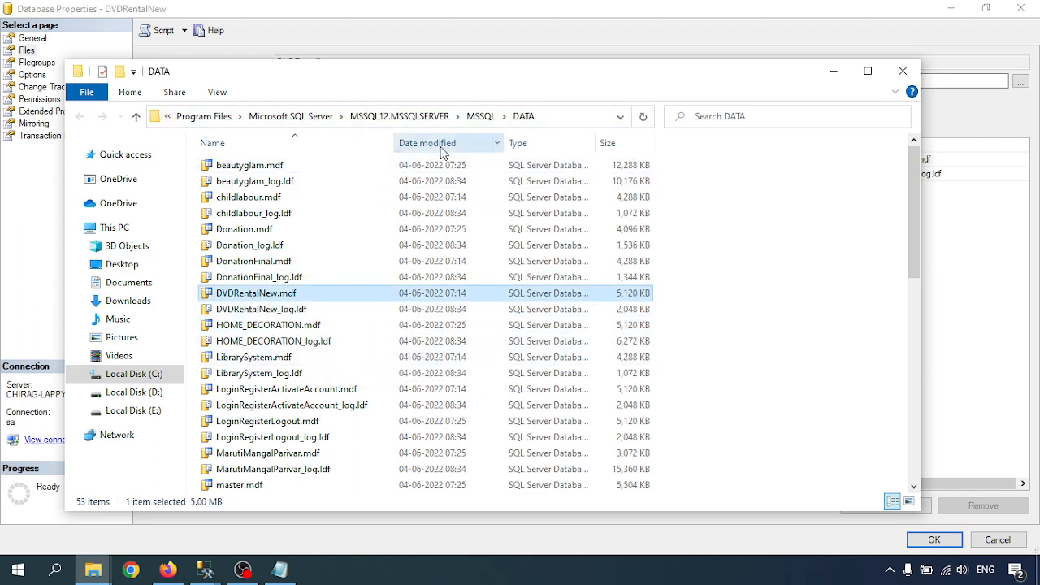
{"action": "left_click", "coordinate": [261, 309]}
{"action": "left_click", "coordinate": [266, 294]}
{"action": "left_click", "coordinate": [268, 309]}
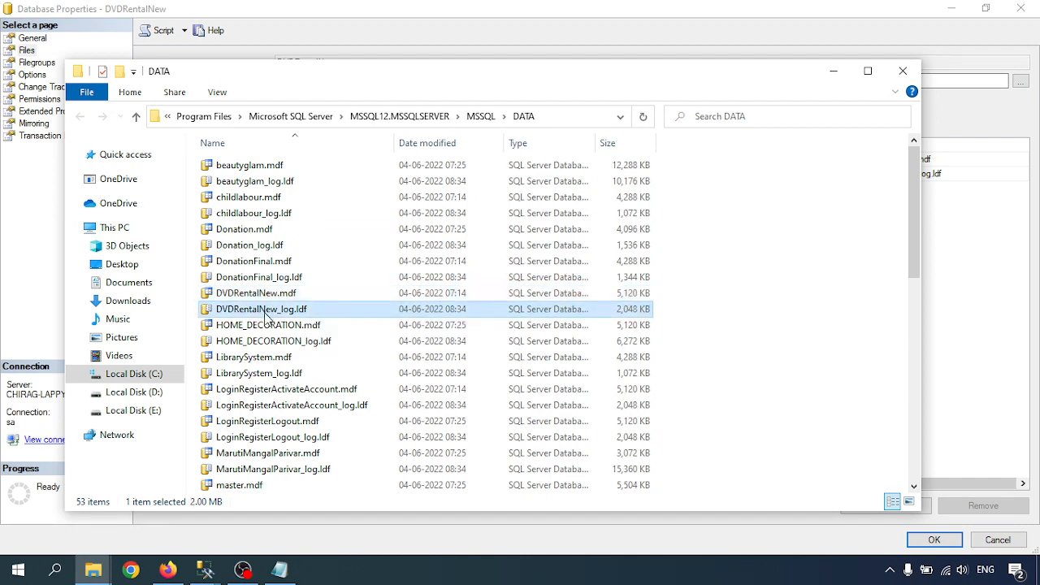
{"action": "left_click", "coordinate": [289, 296]}
{"action": "left_click", "coordinate": [286, 310]}
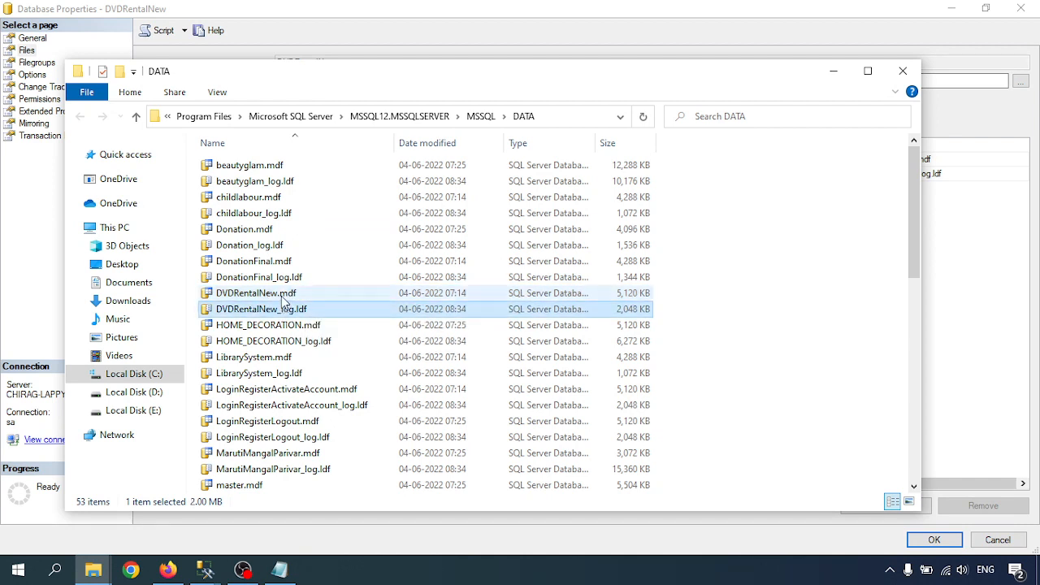
{"action": "left_click", "coordinate": [284, 298]}
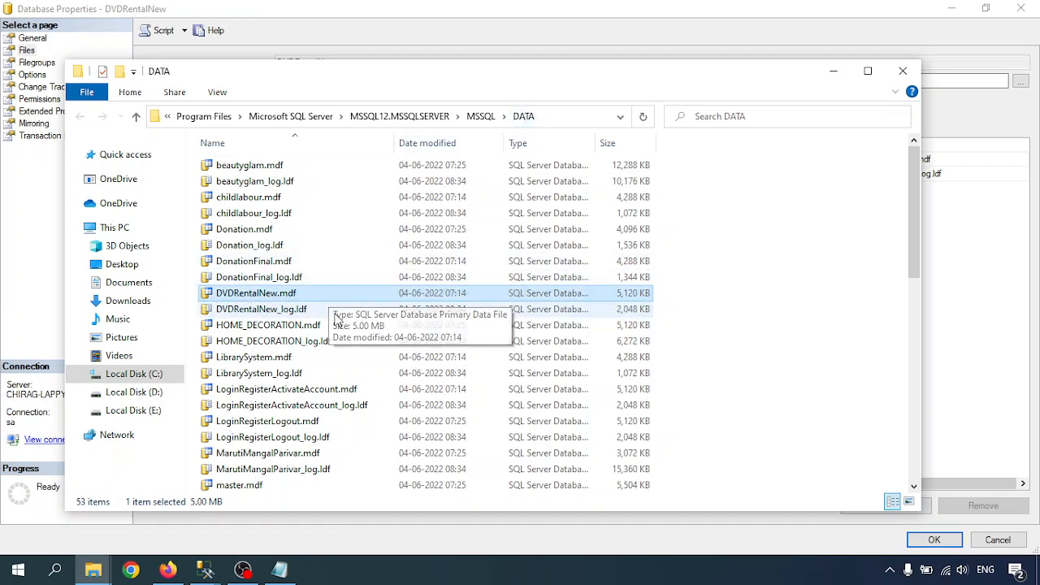
{"action": "left_click", "coordinate": [902, 71]}
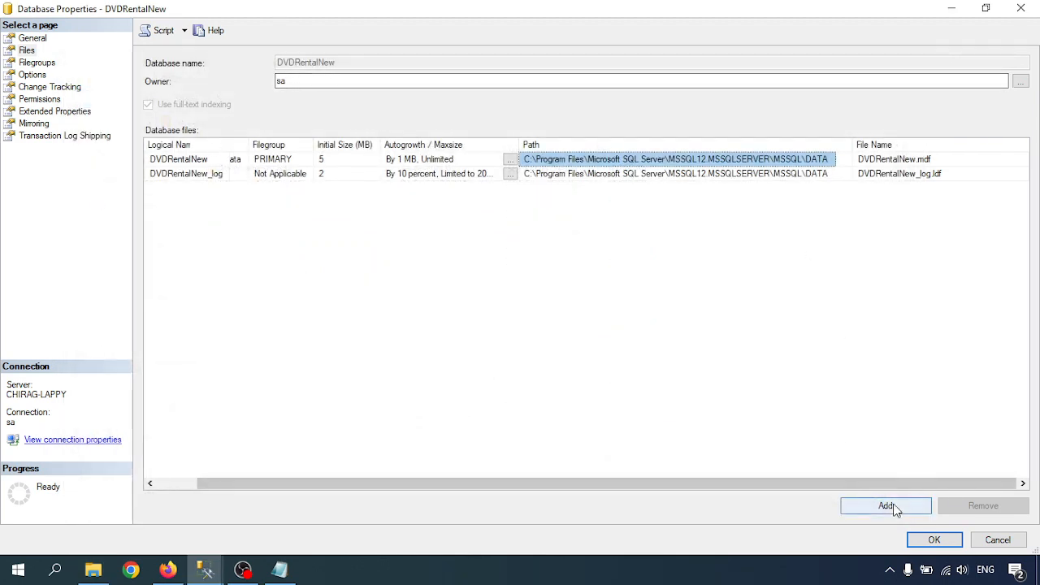
View the filegroups of the database and its options, including collation and recovery model.
{"action": "left_click", "coordinate": [34, 63]}
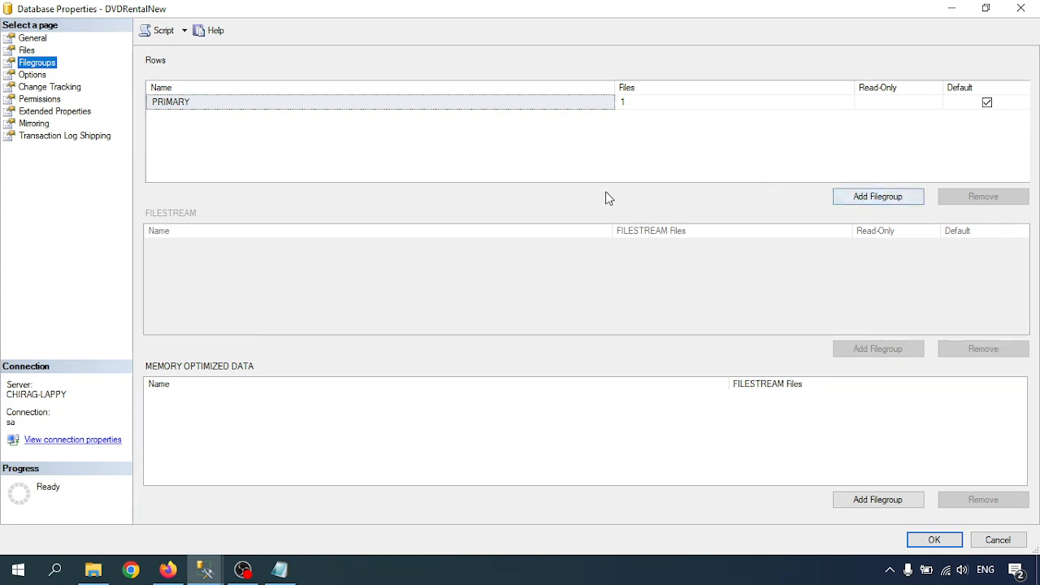
{"action": "left_click", "coordinate": [32, 76]}
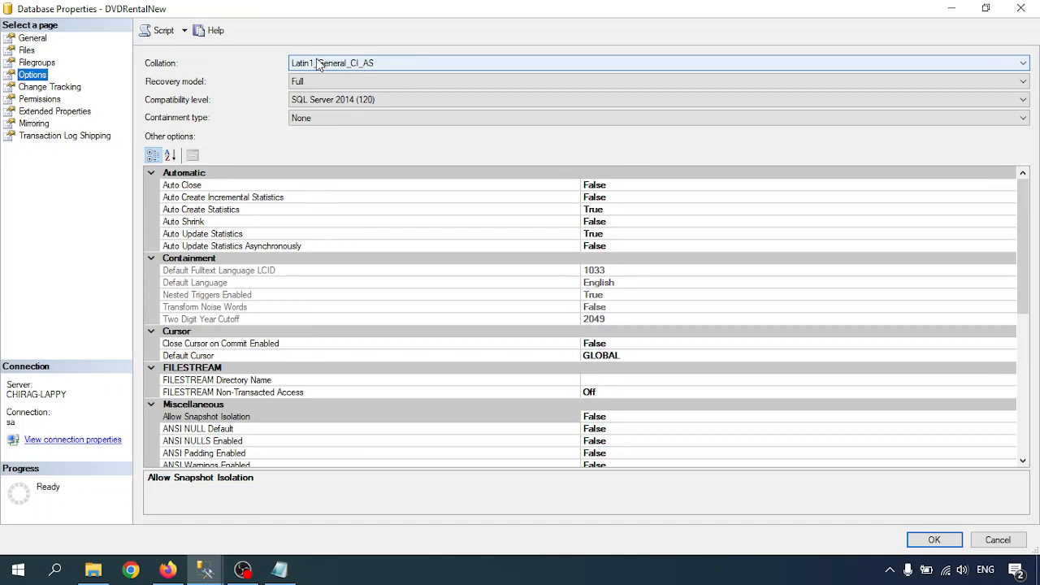
Examine the collations available for the database, keeping the selected one.
{"action": "left_click", "coordinate": [355, 64]}
{"action": "scroll", "coordinate": [363, 160], "scroll_direction": "down", "scroll_amount": 8}
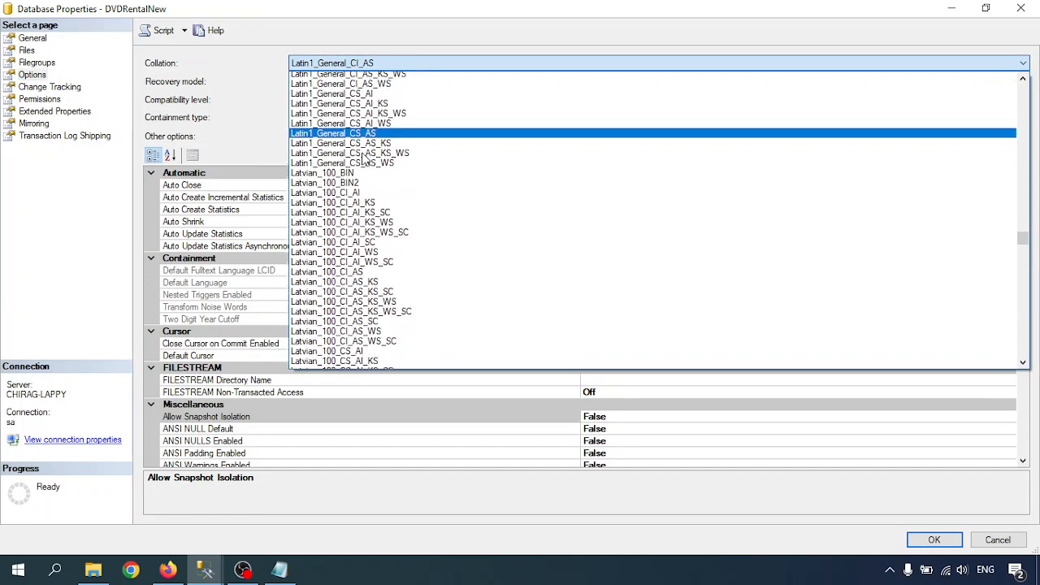
{"action": "scroll", "coordinate": [373, 189], "scroll_direction": "down", "scroll_amount": 3}
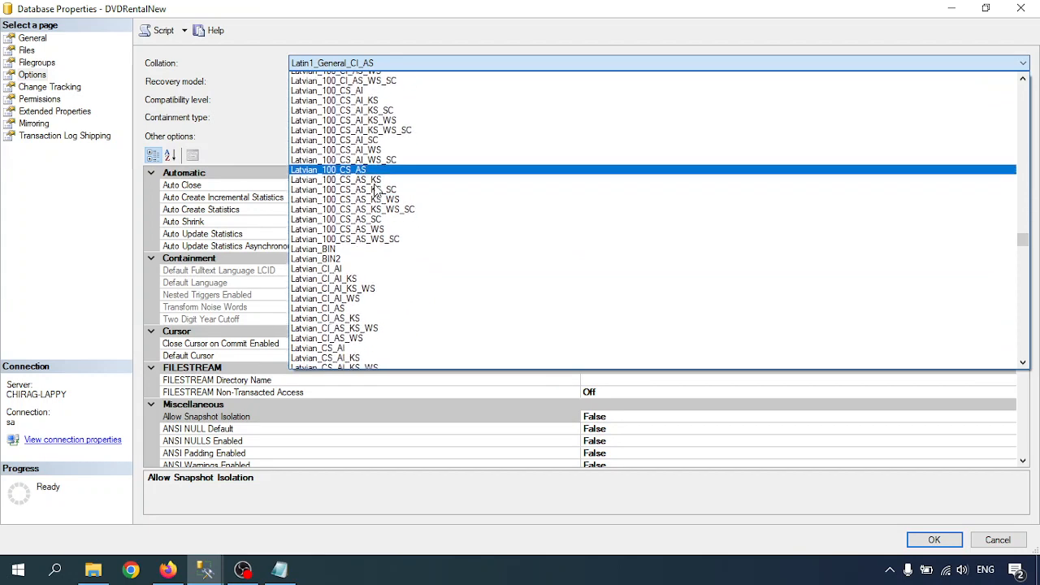
{"action": "left_click", "coordinate": [263, 71]}
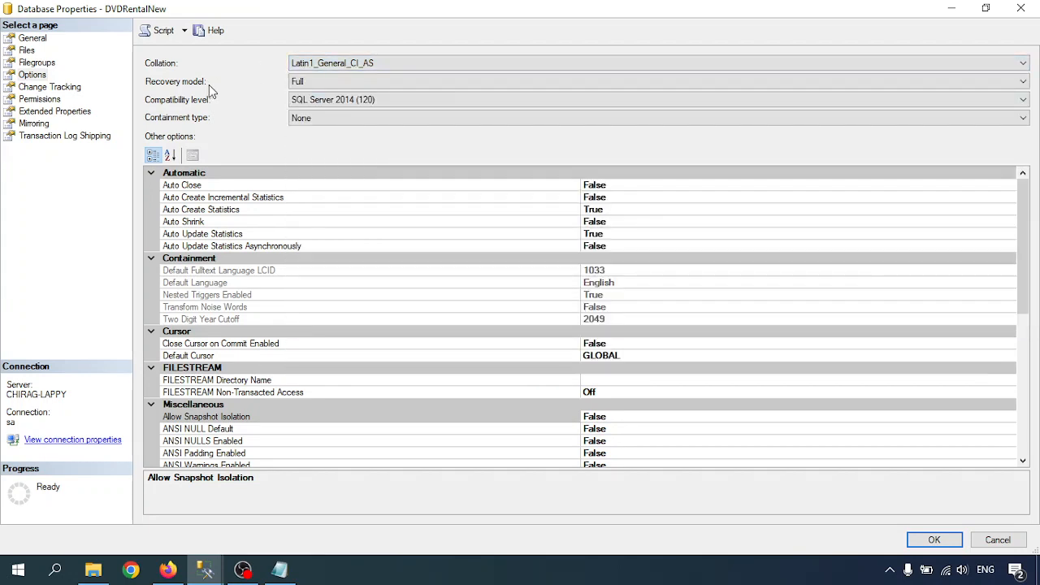
Examine the available choices for the database's recovery model, compatibility level and containment type without changing them.
{"action": "left_click", "coordinate": [352, 82]}
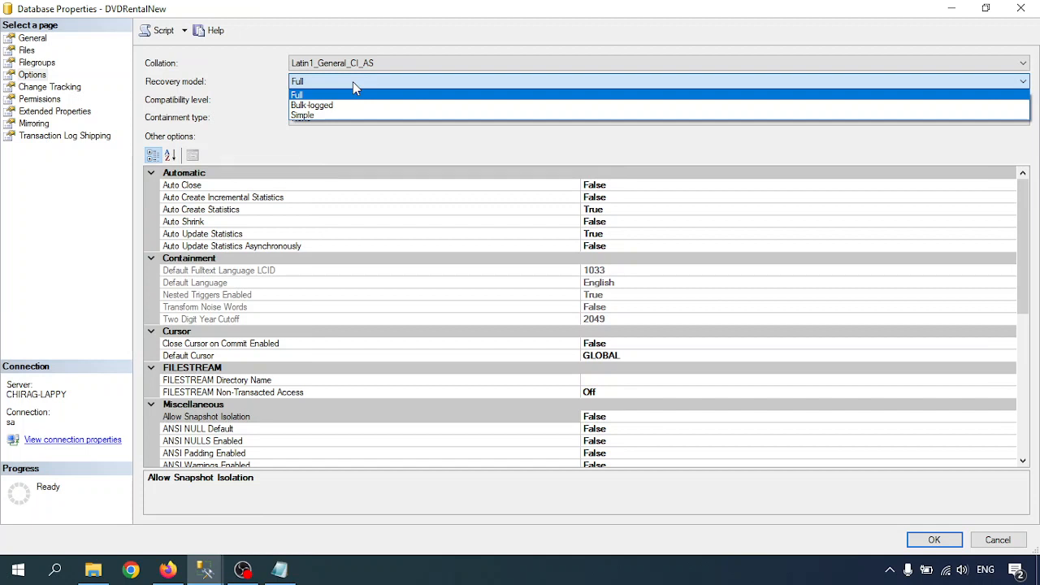
{"action": "left_click", "coordinate": [270, 87]}
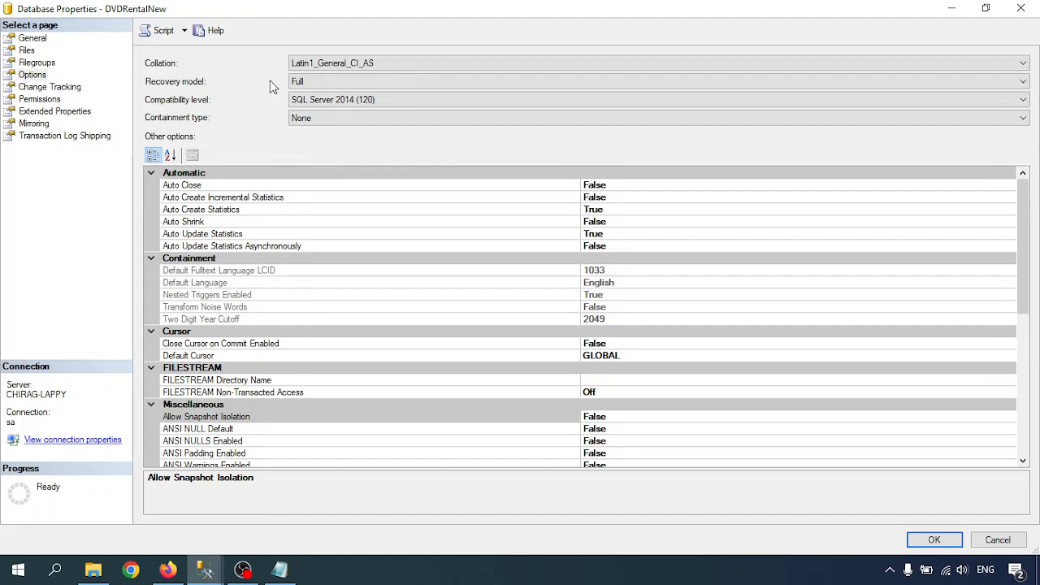
{"action": "left_click", "coordinate": [338, 100]}
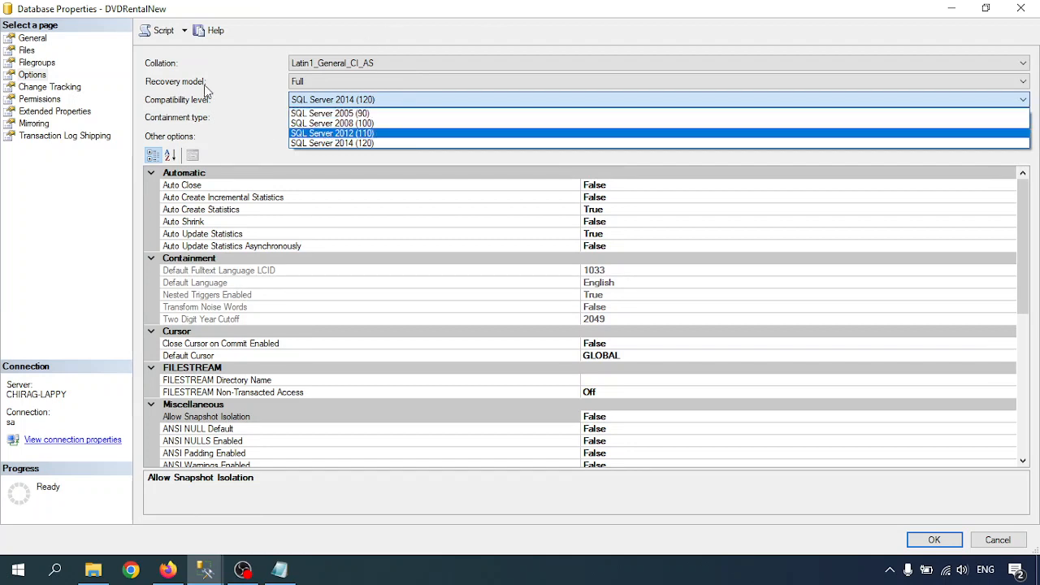
{"action": "left_click", "coordinate": [243, 105]}
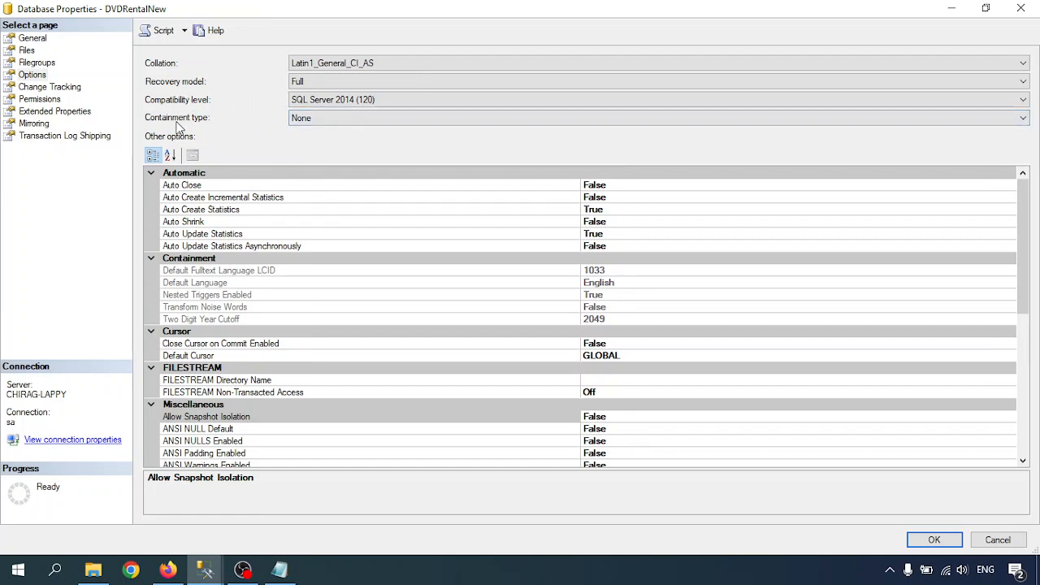
{"action": "left_click", "coordinate": [305, 121]}
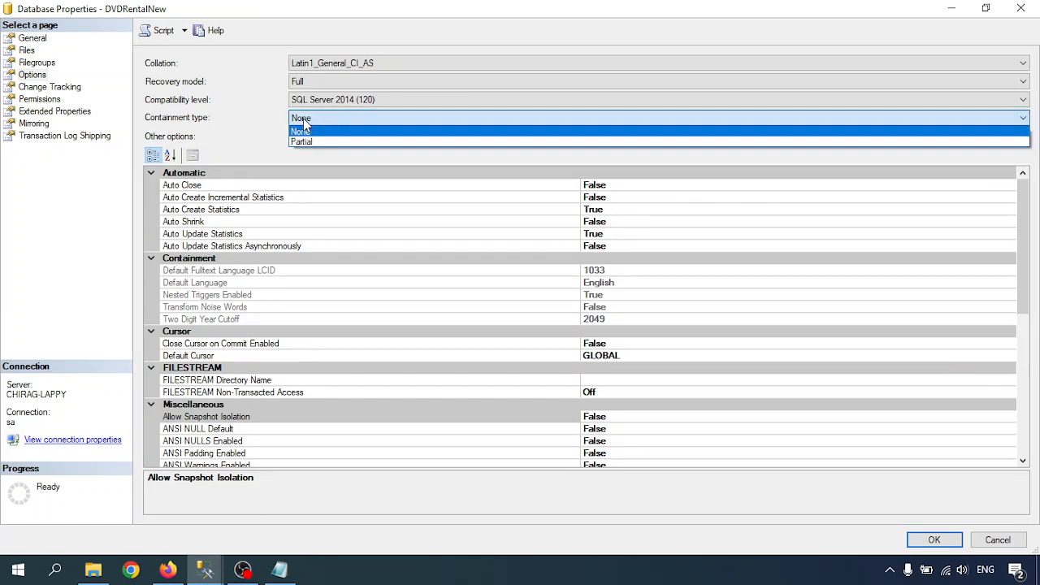
{"action": "left_click", "coordinate": [260, 122]}
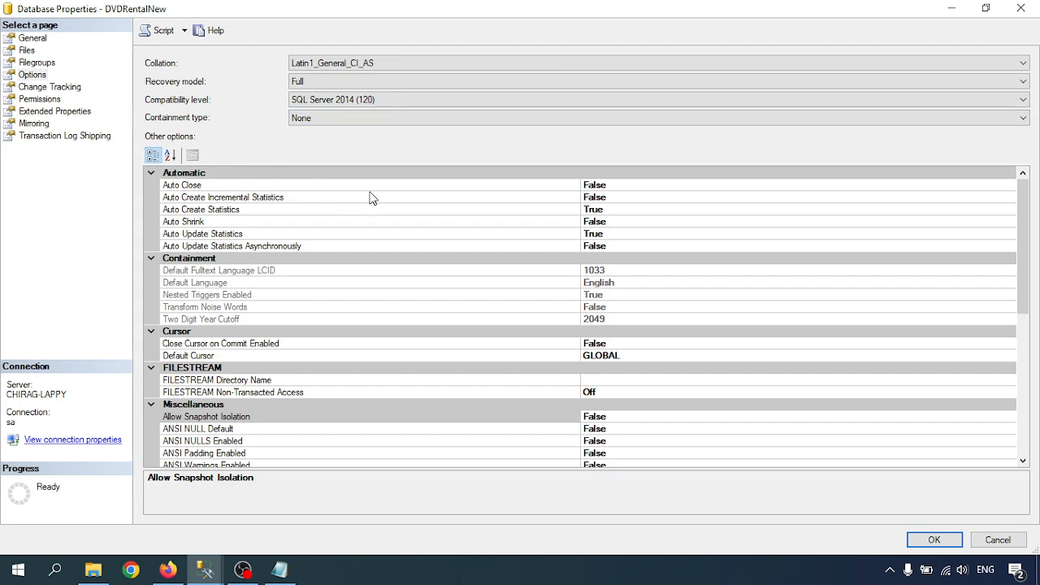
Examine the database's other options, from the Automatic group down through the Cursor, FILESTREAM and Miscellaneous groups.
{"action": "scroll", "coordinate": [384, 297], "scroll_direction": "down", "scroll_amount": 6}
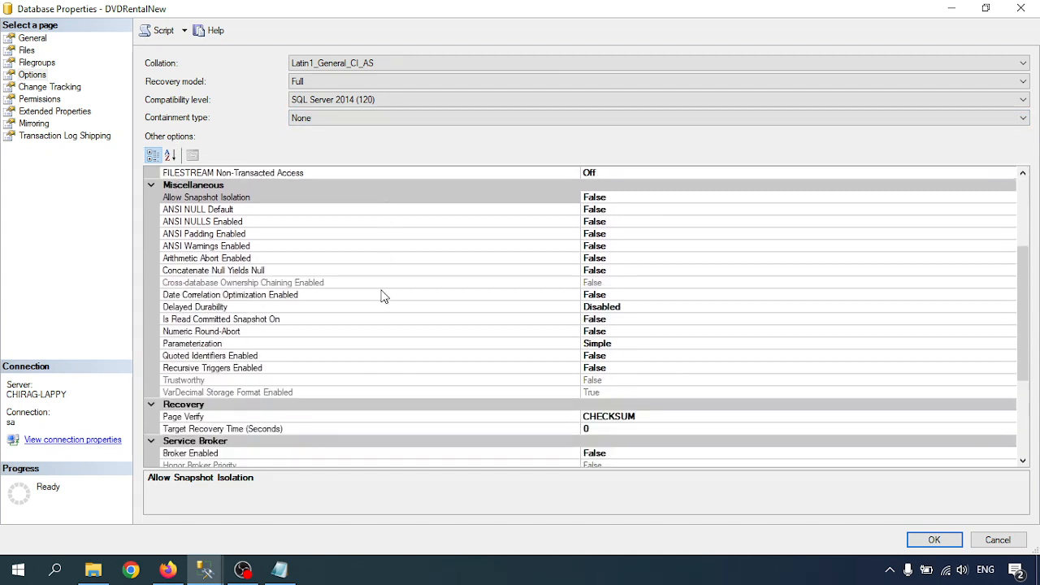
{"action": "scroll", "coordinate": [383, 296], "scroll_direction": "up", "scroll_amount": 5}
{"action": "scroll", "coordinate": [383, 295], "scroll_direction": "up", "scroll_amount": 1}
{"action": "scroll", "coordinate": [340, 231], "scroll_direction": "down", "scroll_amount": 3}
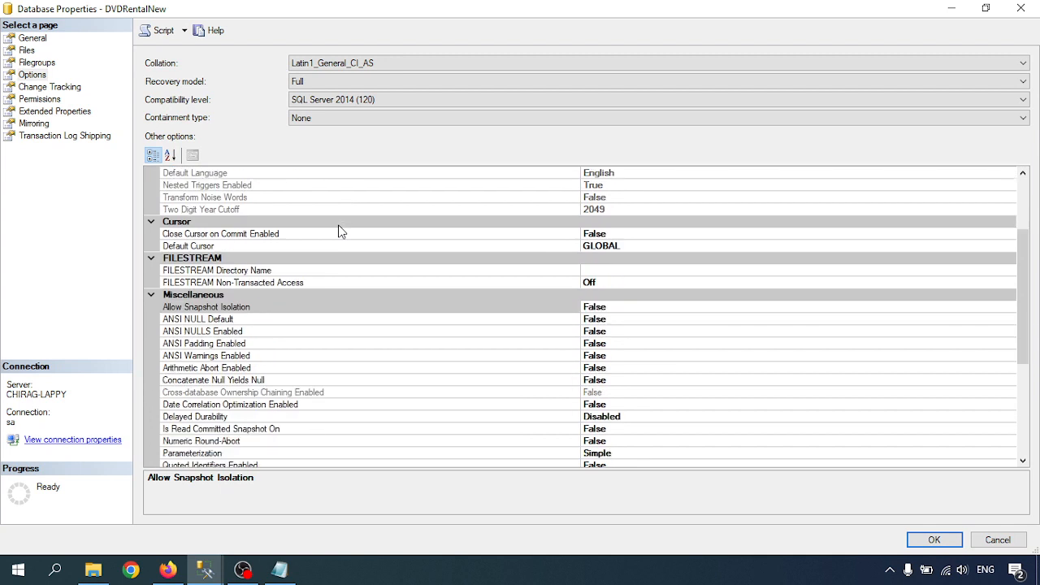
{"action": "scroll", "coordinate": [341, 230], "scroll_direction": "up", "scroll_amount": 3}
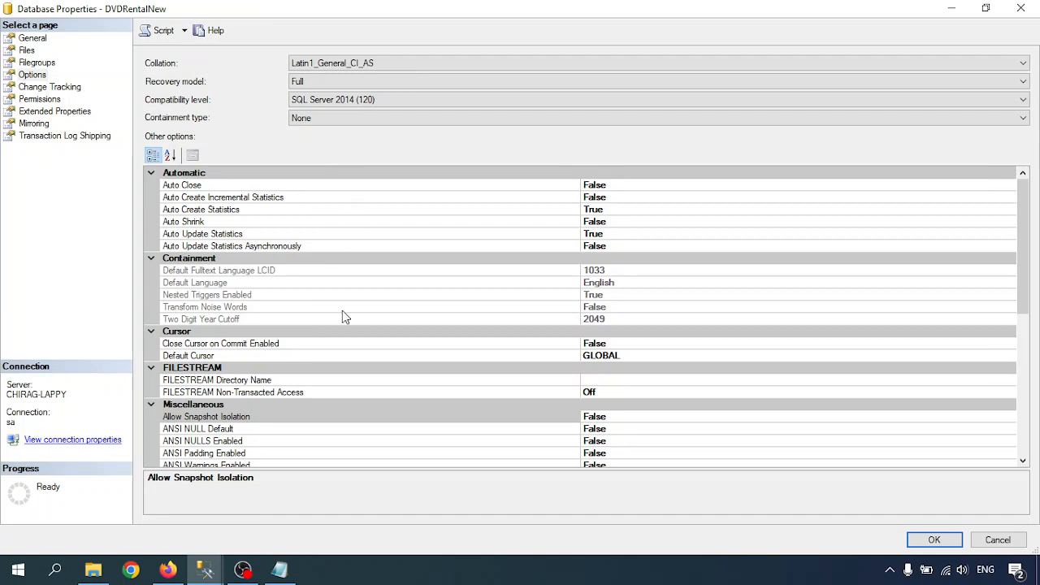
{"action": "scroll", "coordinate": [337, 244], "scroll_direction": "down", "scroll_amount": 3}
{"action": "scroll", "coordinate": [338, 241], "scroll_direction": "down", "scroll_amount": 2}
{"action": "scroll", "coordinate": [338, 242], "scroll_direction": "up", "scroll_amount": 5}
Inspect the Auto Shrink and Auto Update Statistics options and the choices for the default cursor.
{"action": "left_click", "coordinate": [188, 222]}
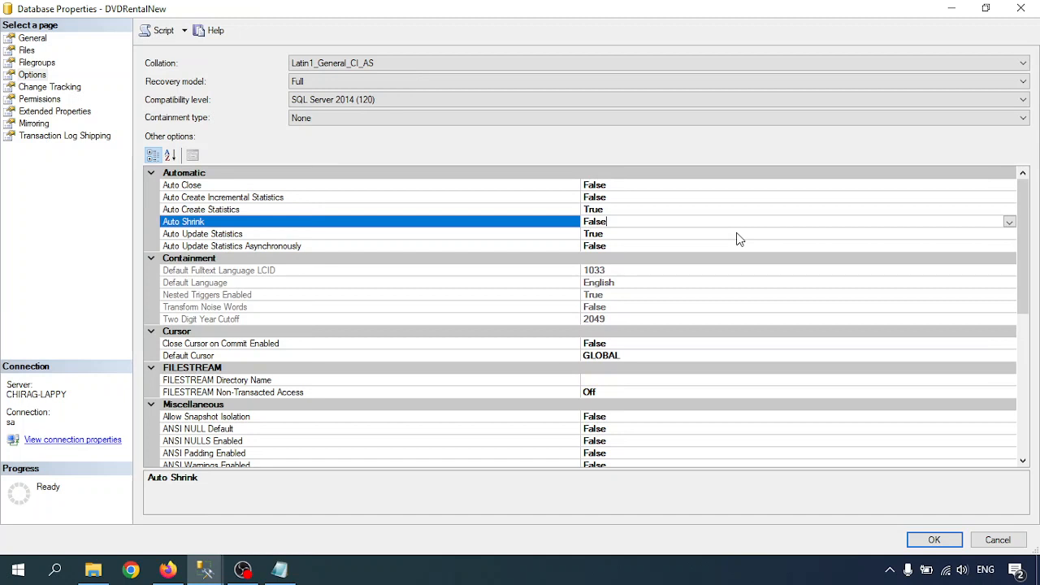
{"action": "left_click", "coordinate": [464, 237]}
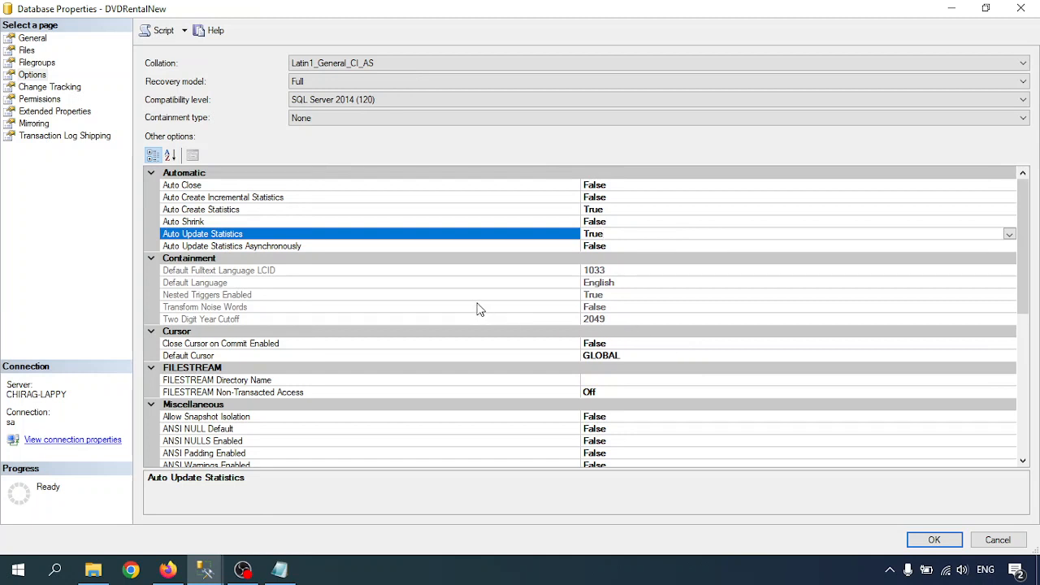
{"action": "scroll", "coordinate": [480, 309], "scroll_direction": "down", "scroll_amount": 1}
{"action": "left_click", "coordinate": [707, 357]}
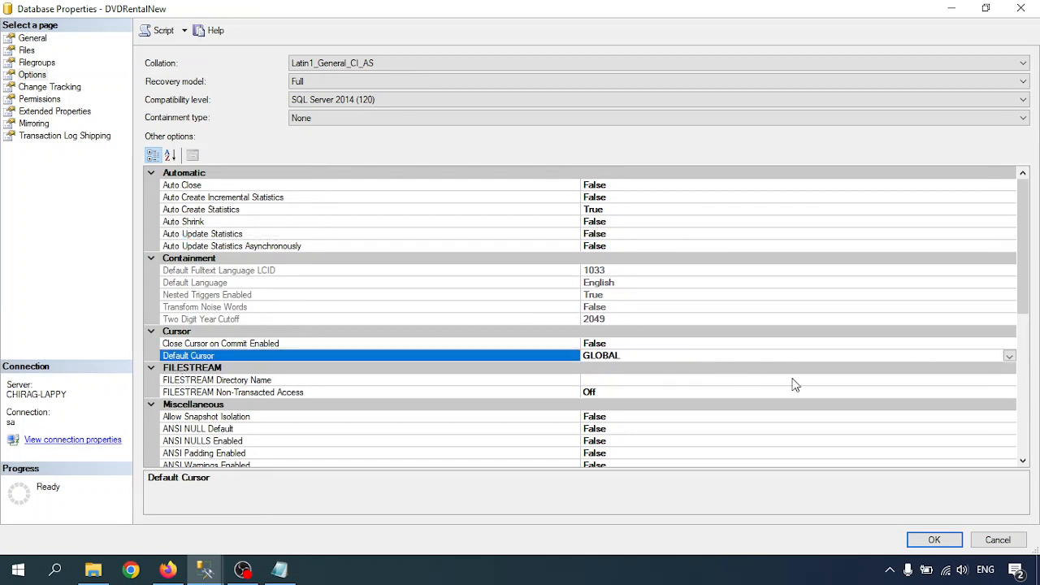
{"action": "left_click", "coordinate": [1010, 355]}
{"action": "left_click", "coordinate": [626, 378]}
Examine the remaining database options in the Miscellaneous, Recovery, Service Broker and State groups.
{"action": "scroll", "coordinate": [592, 372], "scroll_direction": "down", "scroll_amount": 1}
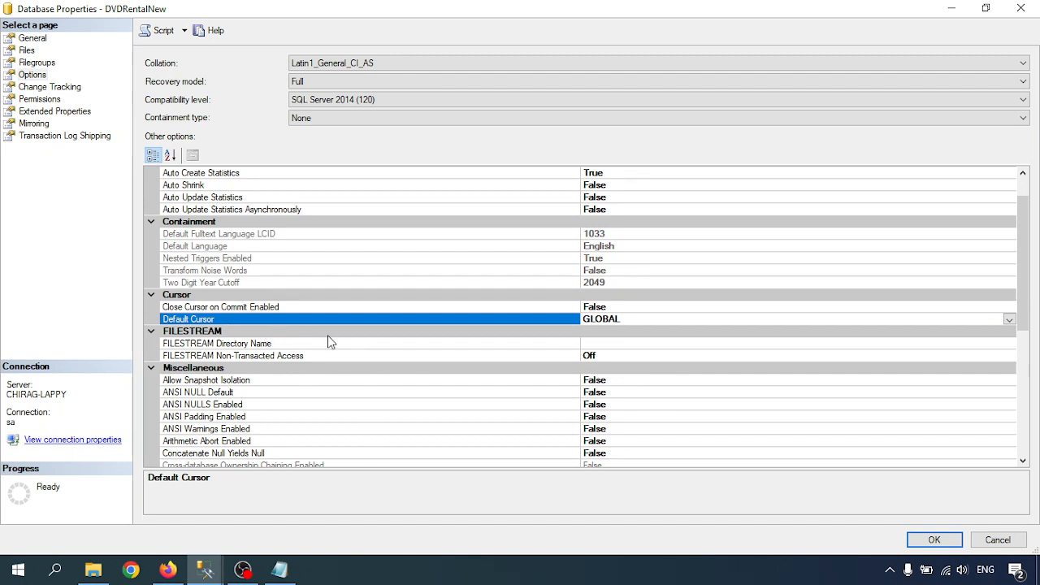
{"action": "scroll", "coordinate": [329, 341], "scroll_direction": "down", "scroll_amount": 2}
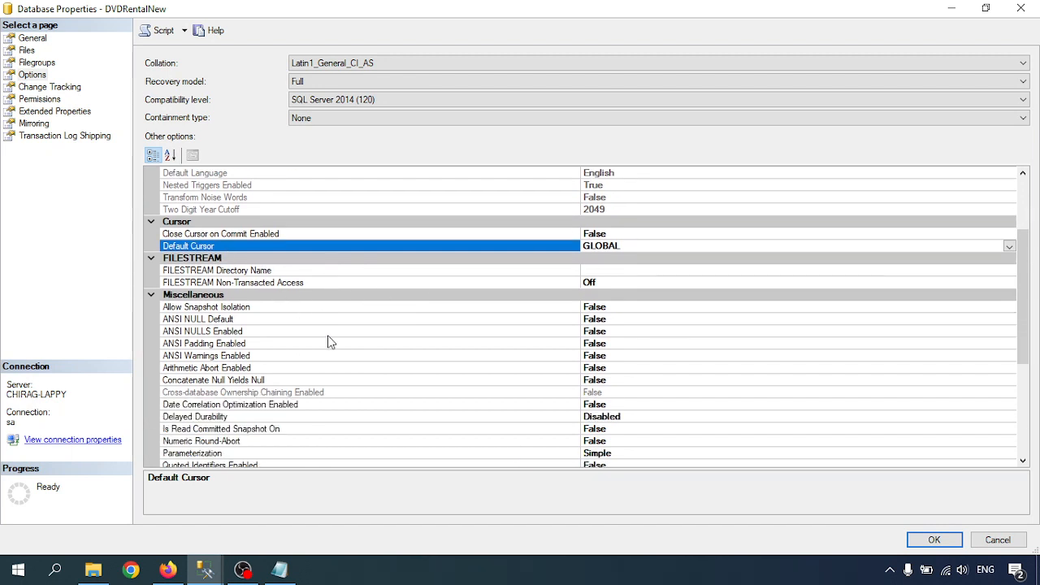
{"action": "scroll", "coordinate": [329, 341], "scroll_direction": "down", "scroll_amount": 1}
{"action": "scroll", "coordinate": [329, 341], "scroll_direction": "down", "scroll_amount": 1}
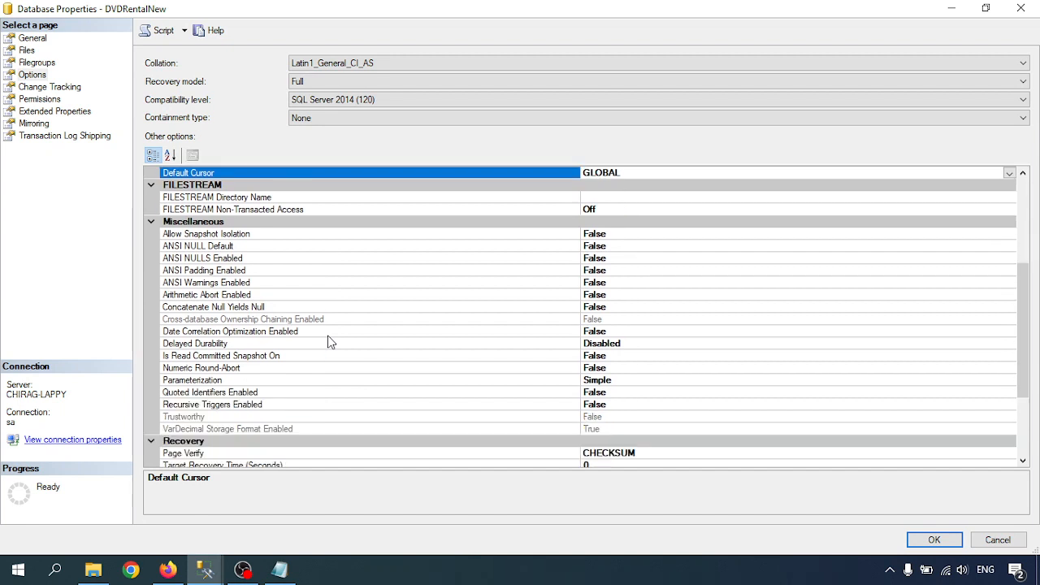
{"action": "scroll", "coordinate": [329, 342], "scroll_direction": "down", "scroll_amount": 4}
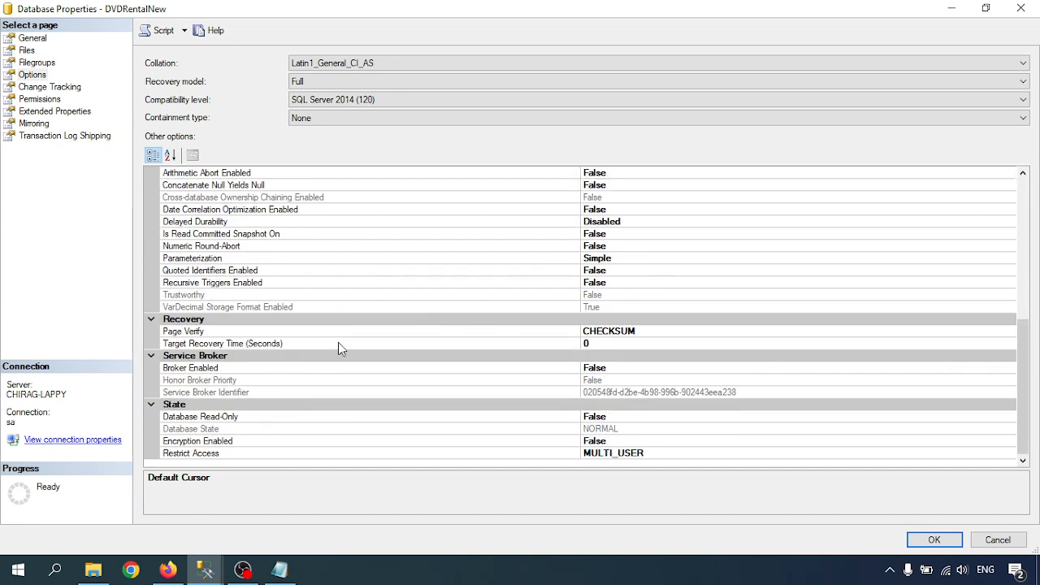
Examine the choices for restricting access to the database, keeping MULTI_USER.
{"action": "left_click", "coordinate": [697, 455]}
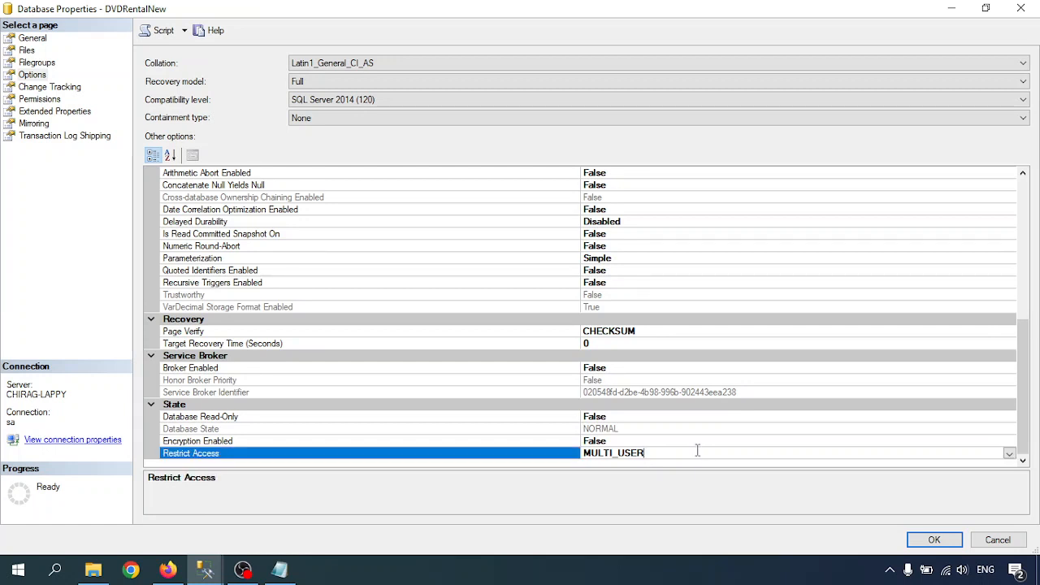
{"action": "left_click", "coordinate": [1009, 453]}
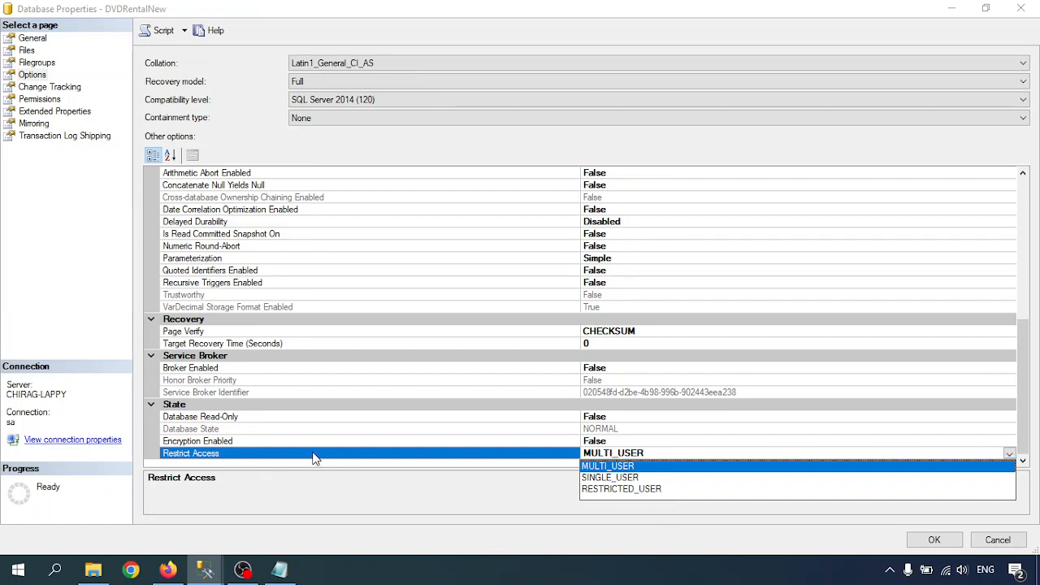
{"action": "left_click", "coordinate": [511, 488]}
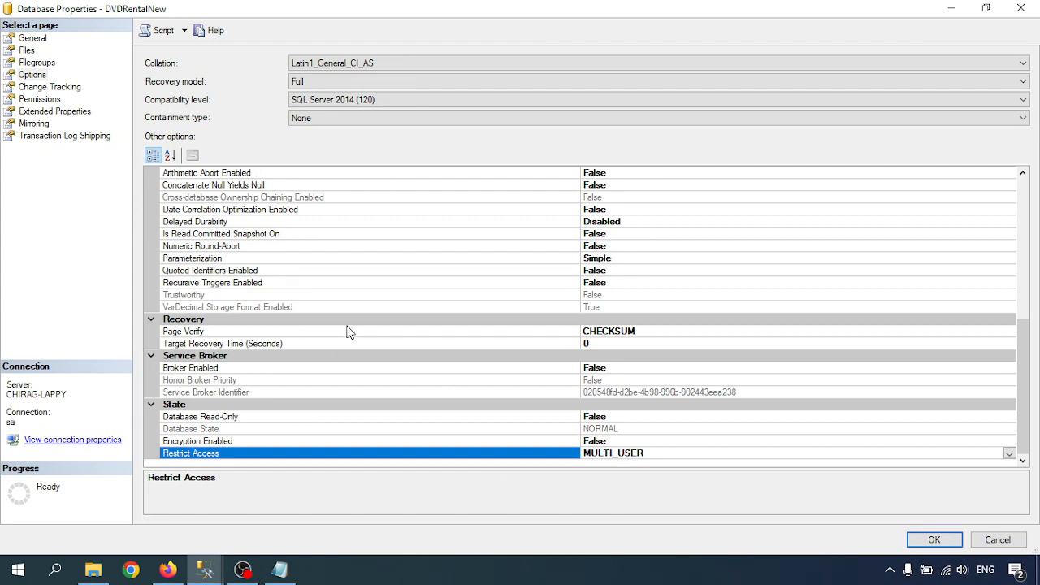
View the database's general properties and the best-practices checklist in Notepad, and close the database properties without saving.
{"action": "scroll", "coordinate": [294, 284], "scroll_direction": "up", "scroll_amount": 8}
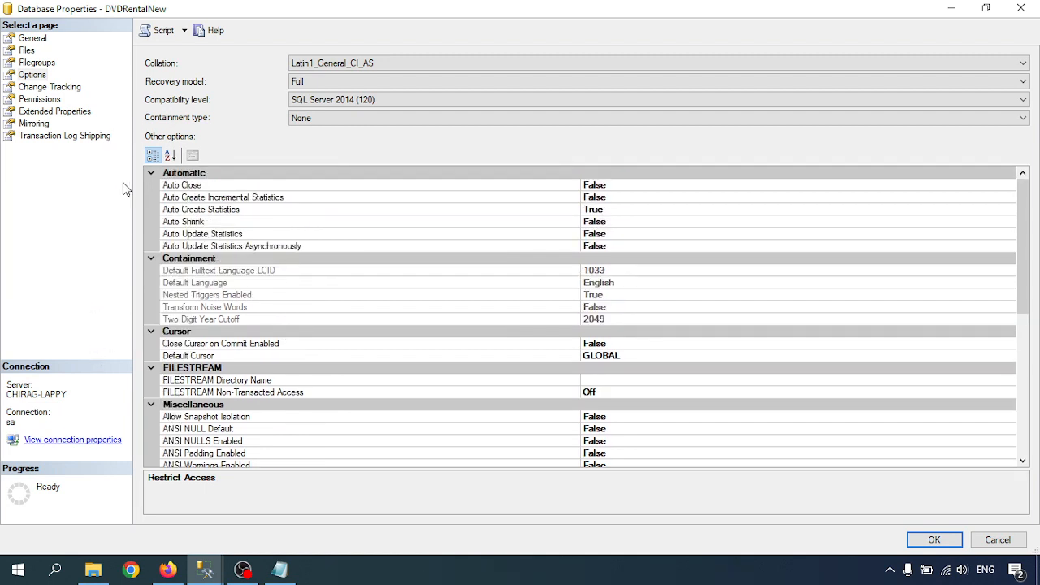
{"action": "left_click", "coordinate": [32, 39]}
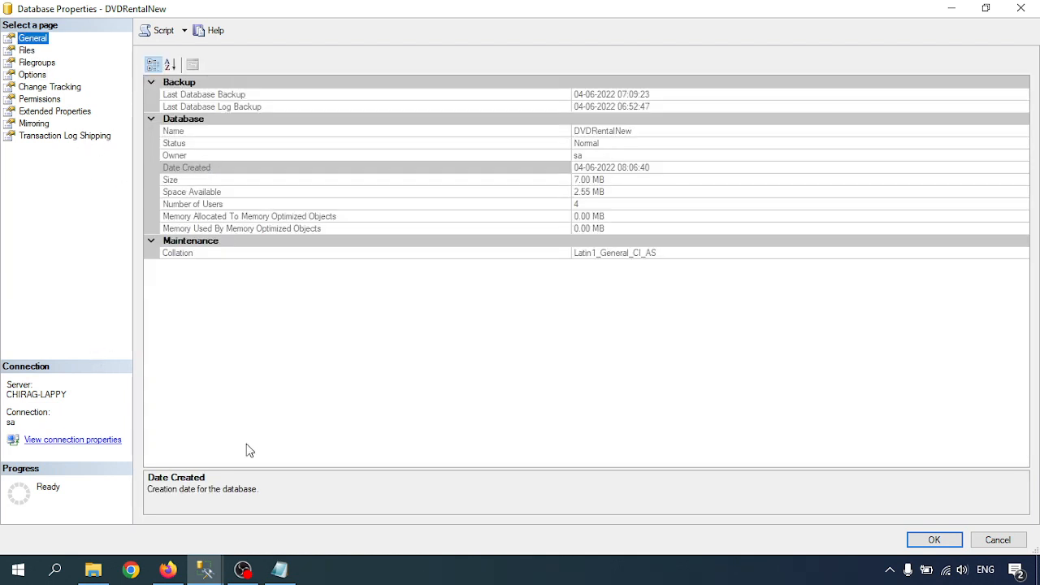
{"action": "left_click", "coordinate": [280, 571]}
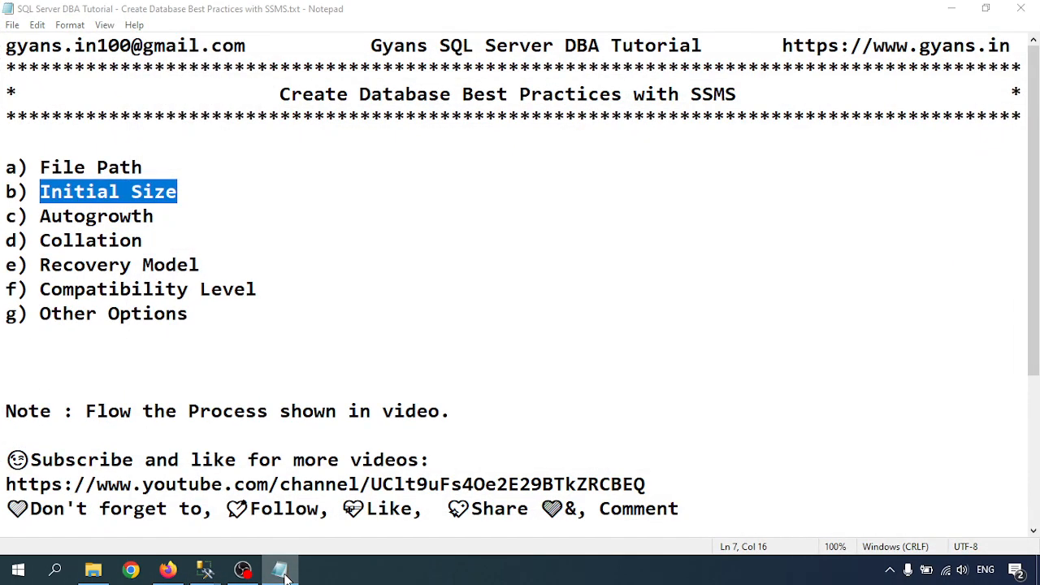
{"action": "left_click", "coordinate": [280, 571]}
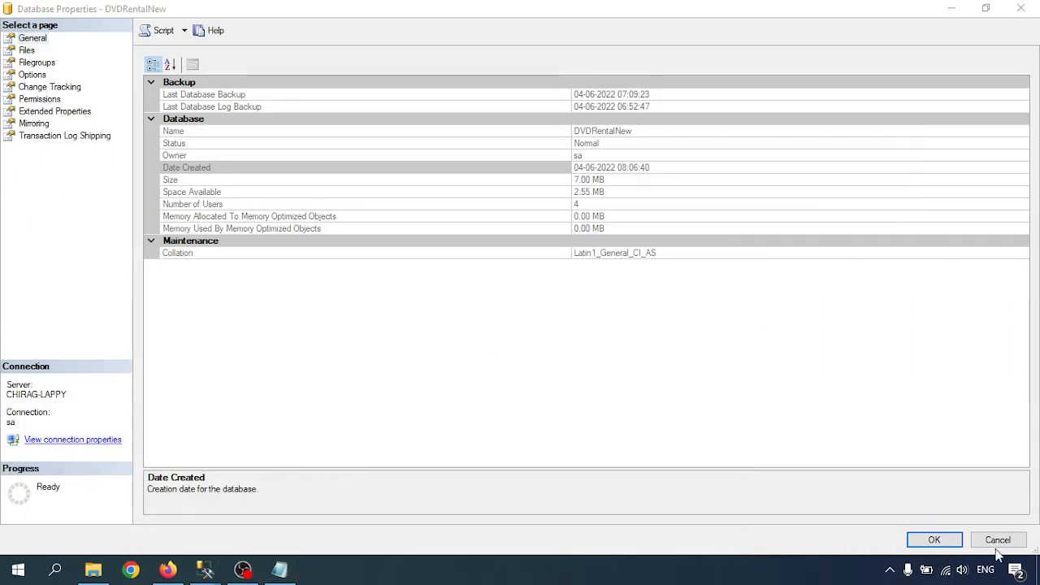
{"action": "left_click", "coordinate": [997, 540]}
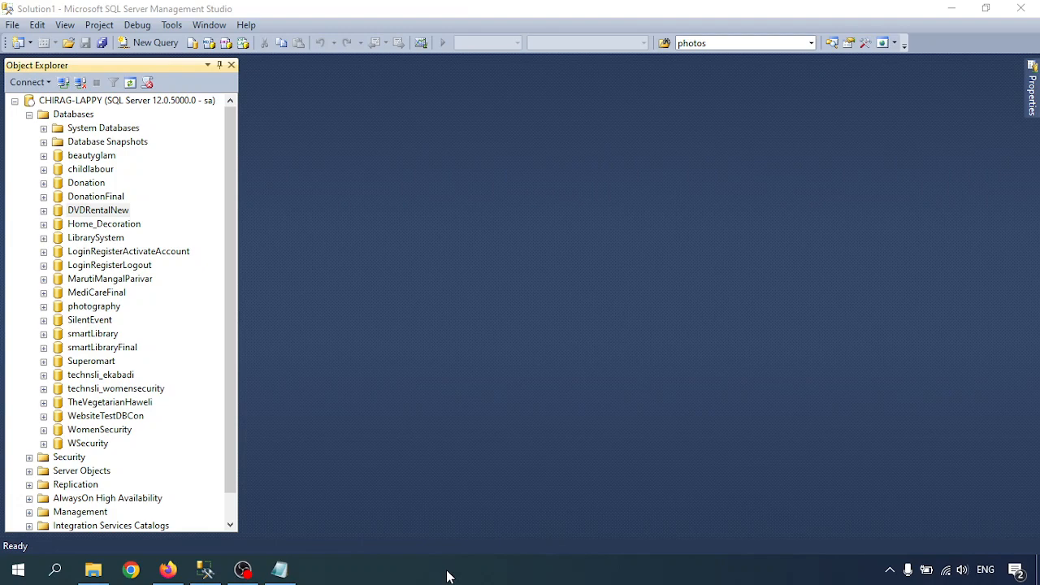